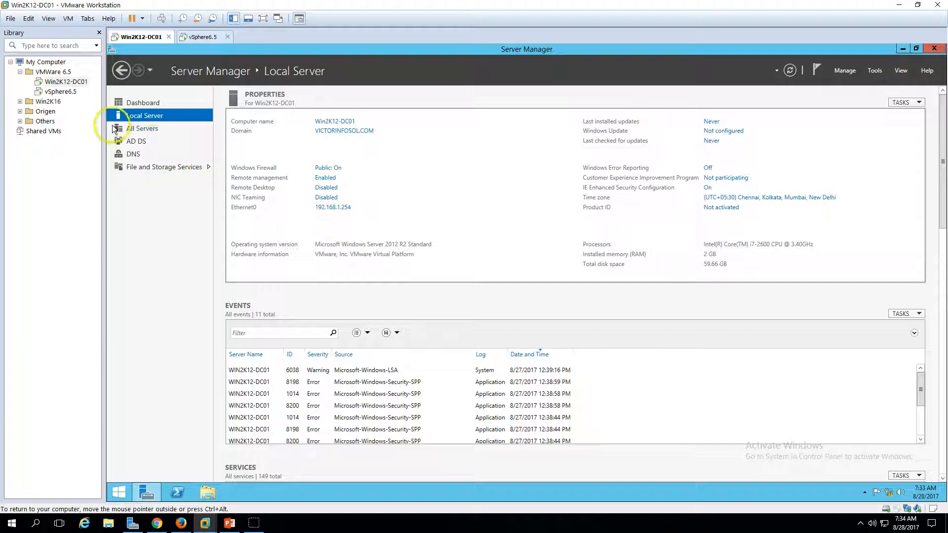
Show the Win2K12-DC01 Server Manager Dashboard, then bring up the PowerPoint presentation
left_click(140, 101)
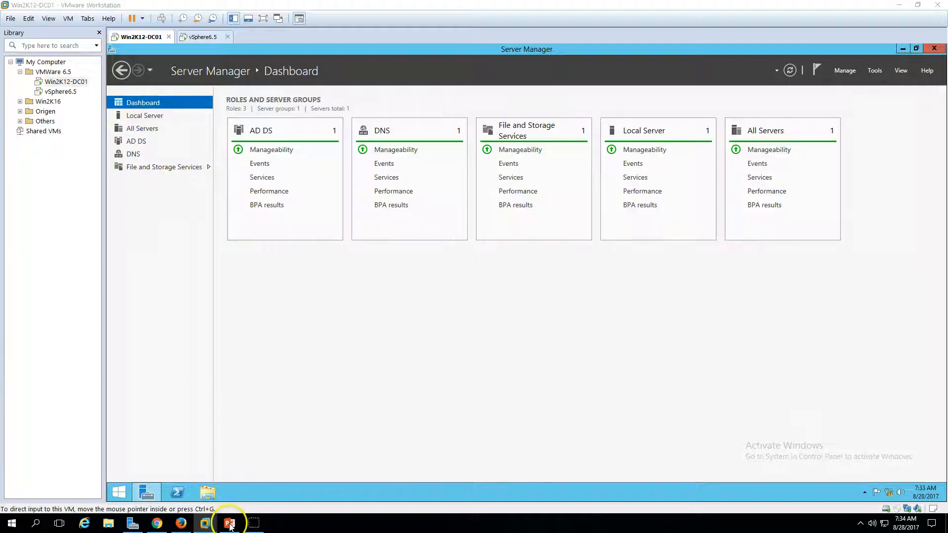
left_click(229, 523)
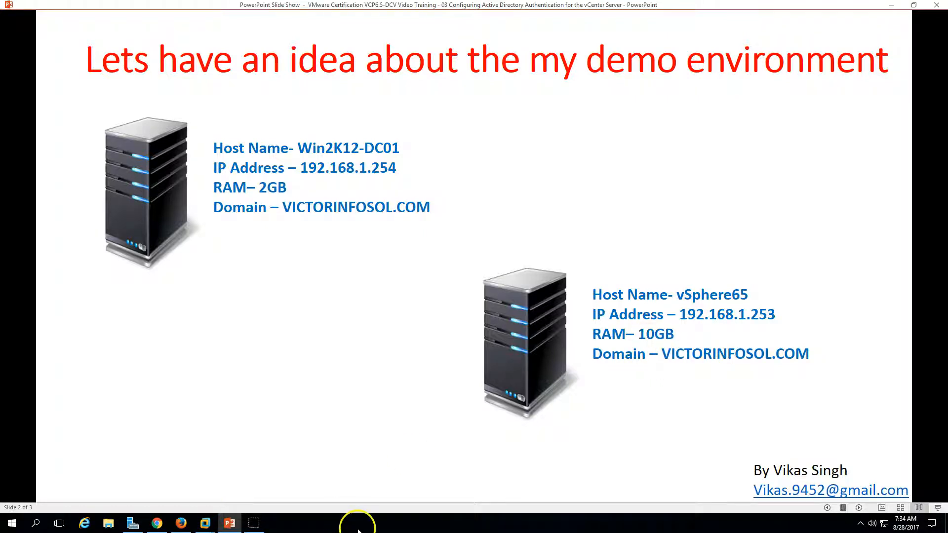
Hide the slide show, switch to the vSphere6.5 VM and refresh its desktop
left_click(233, 526)
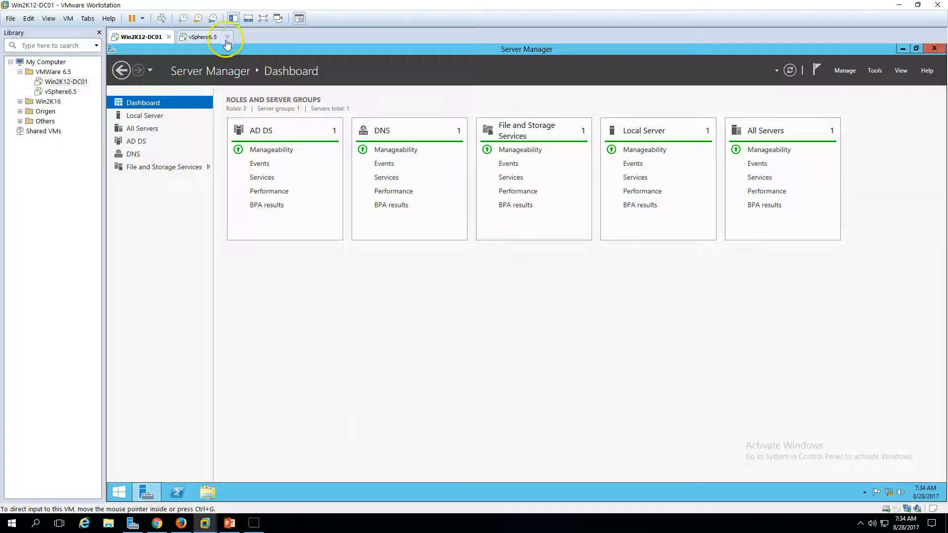
left_click(212, 36)
right_click(260, 161)
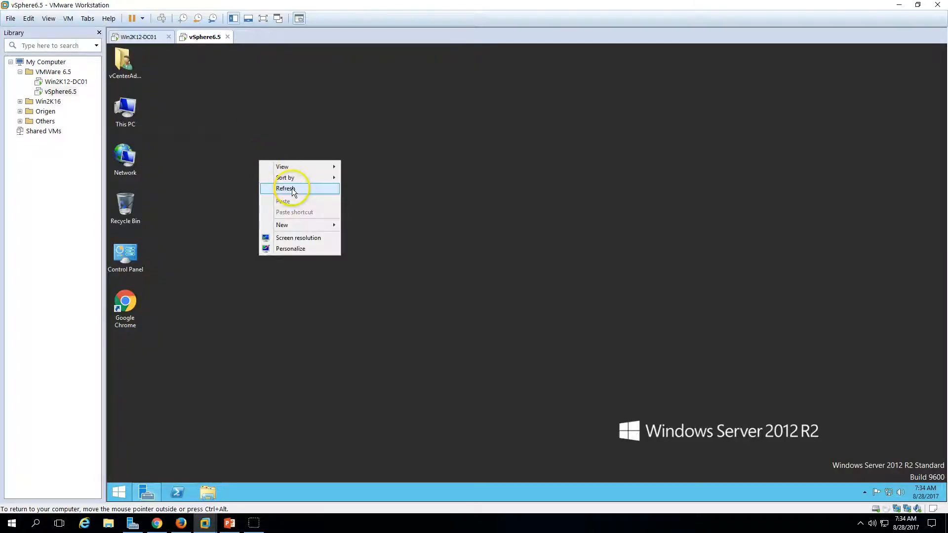
left_click(293, 191)
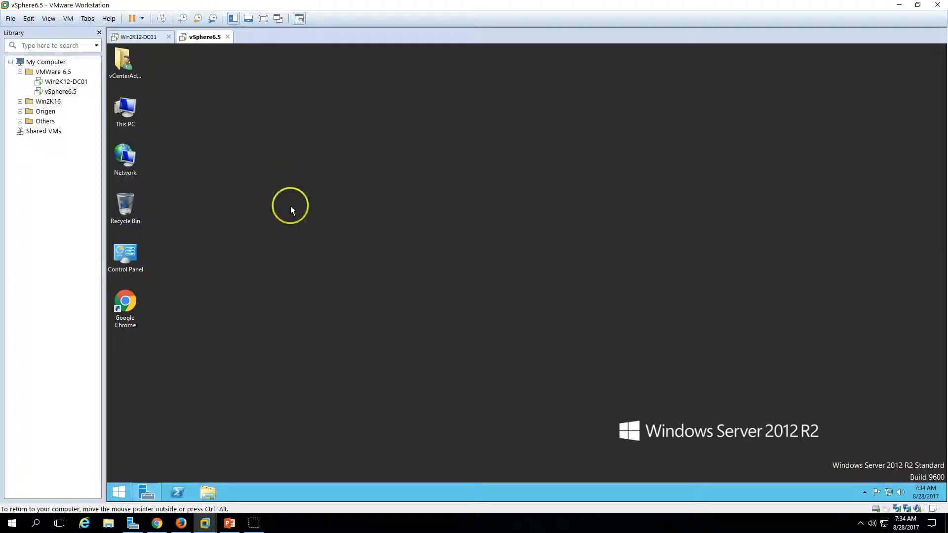
Step the slide show back to its title slide, then minimize PowerPoint
left_click(232, 524)
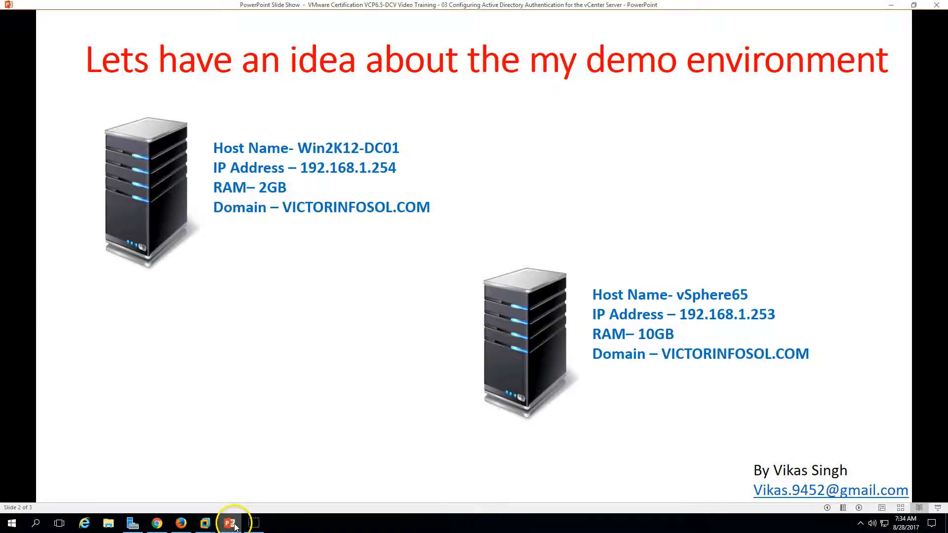
left_click(827, 507)
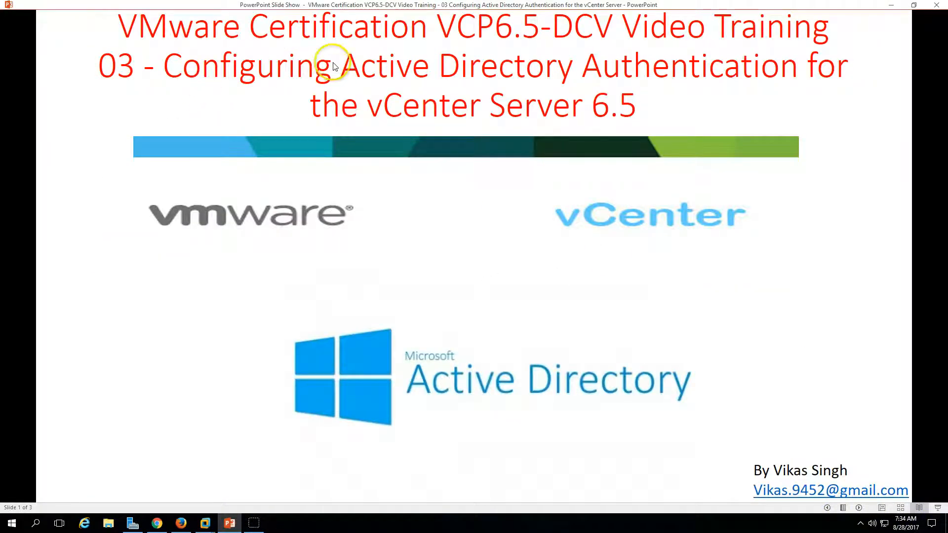
left_click(230, 523)
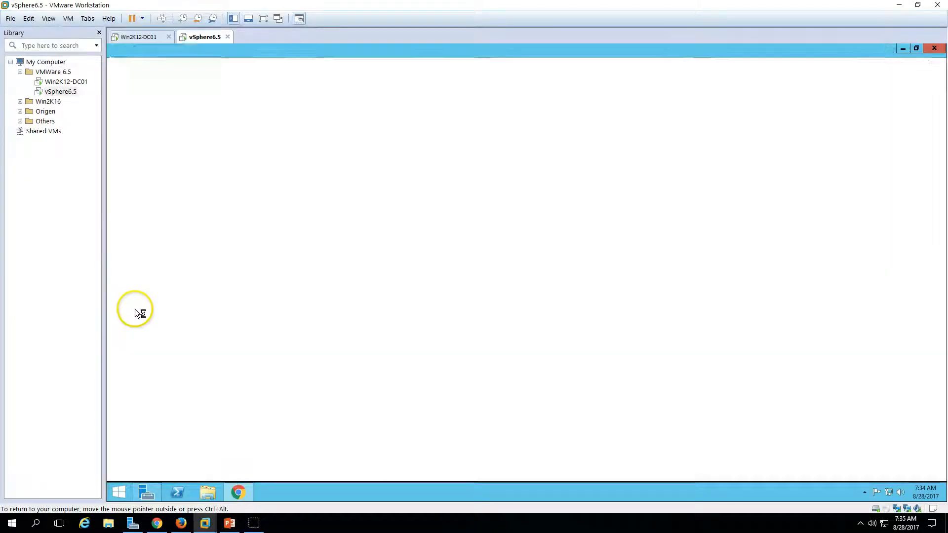
Load the vSphere Web Client login page and tick Use Windows session authentication
type("v")
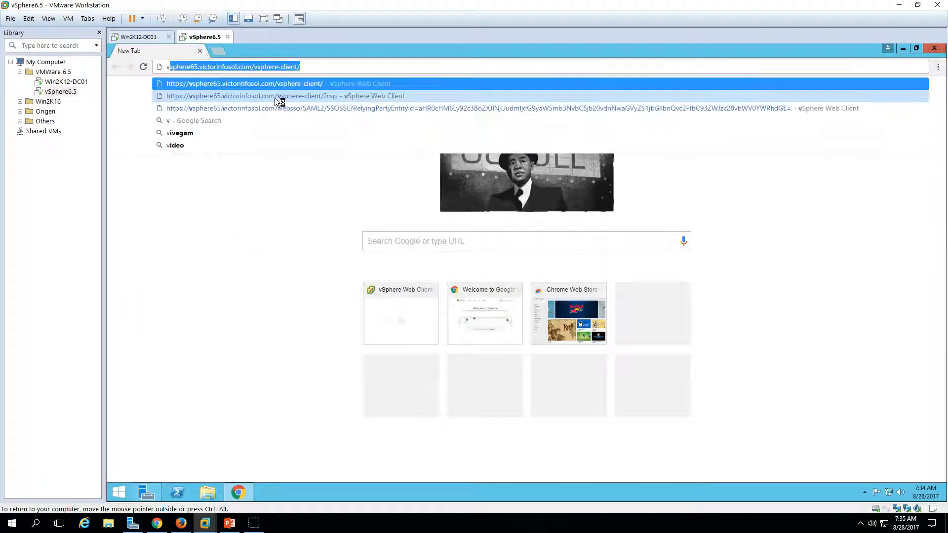
key("Return")
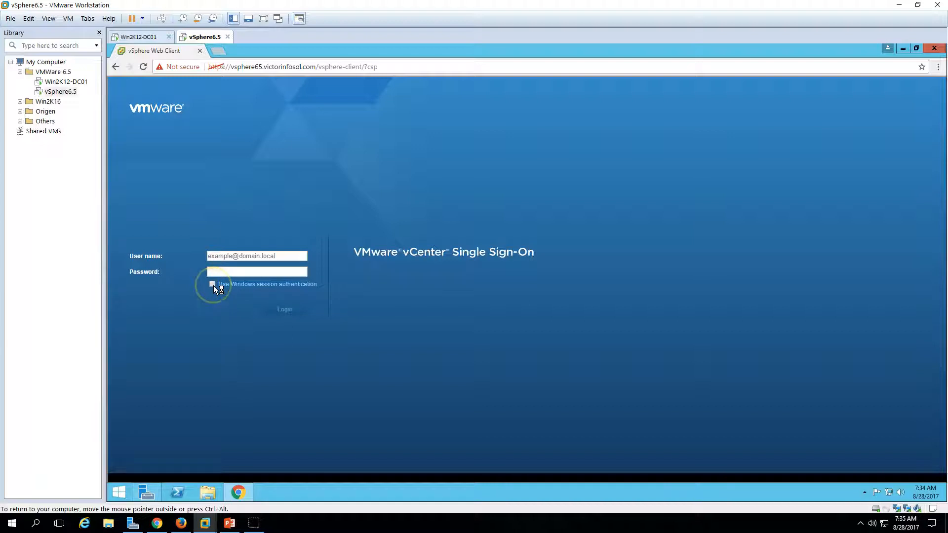
left_click(212, 285)
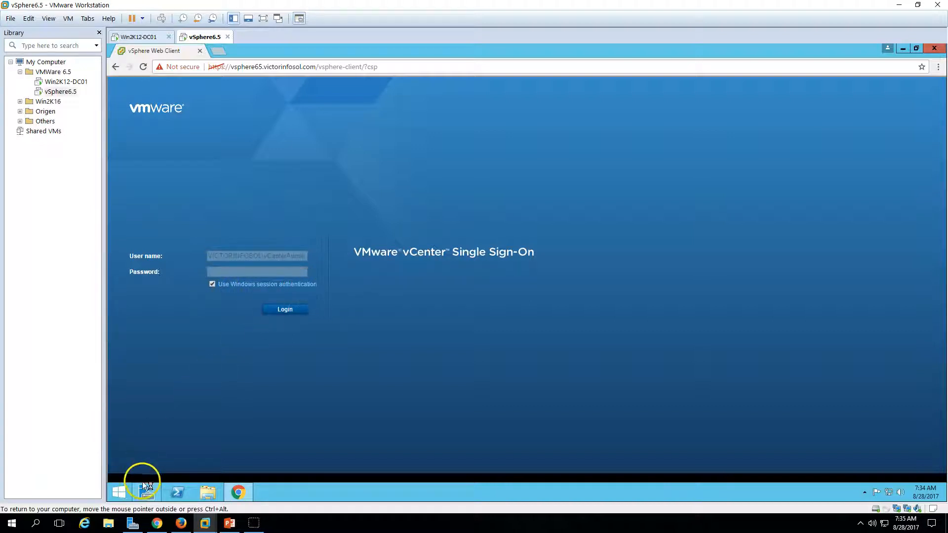
Run whoami in a Command Prompt to confirm the signed-in domain user
left_click(119, 493)
left_click(119, 493)
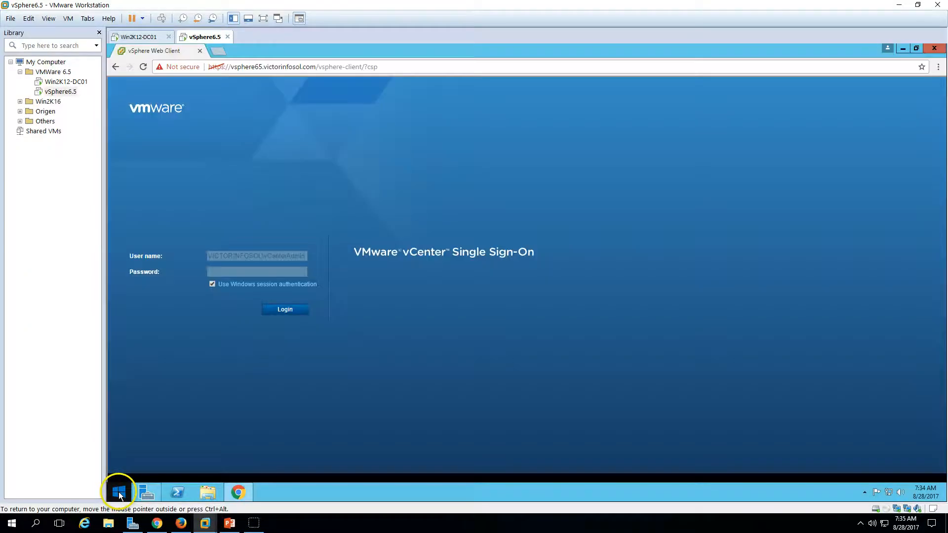
right_click(119, 493)
left_click(173, 393)
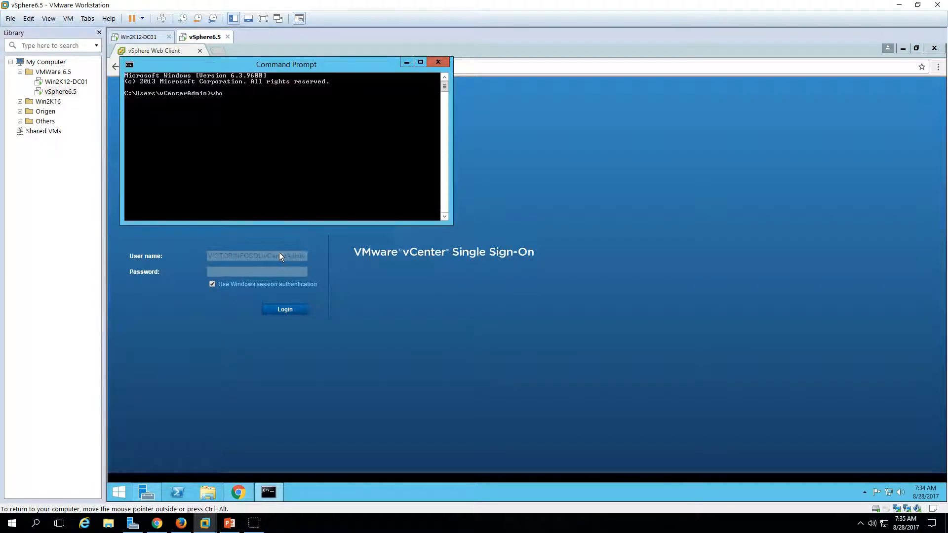
type("whoami")
key("Return")
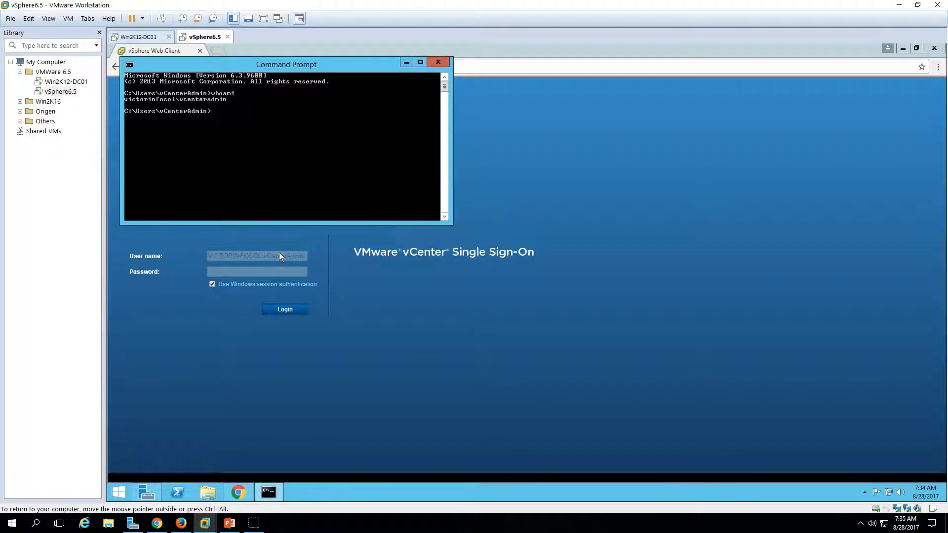
left_click_drag(219, 66, 311, 144)
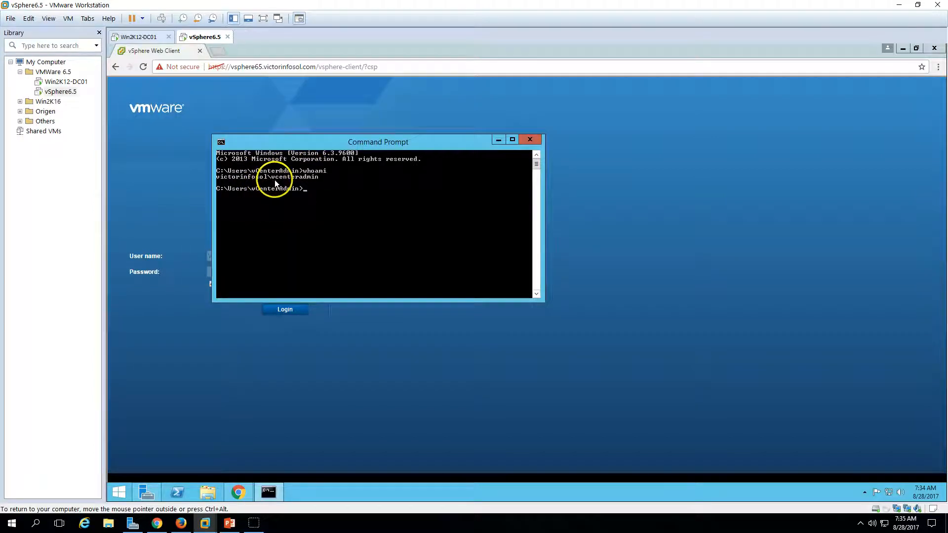
left_click(331, 384)
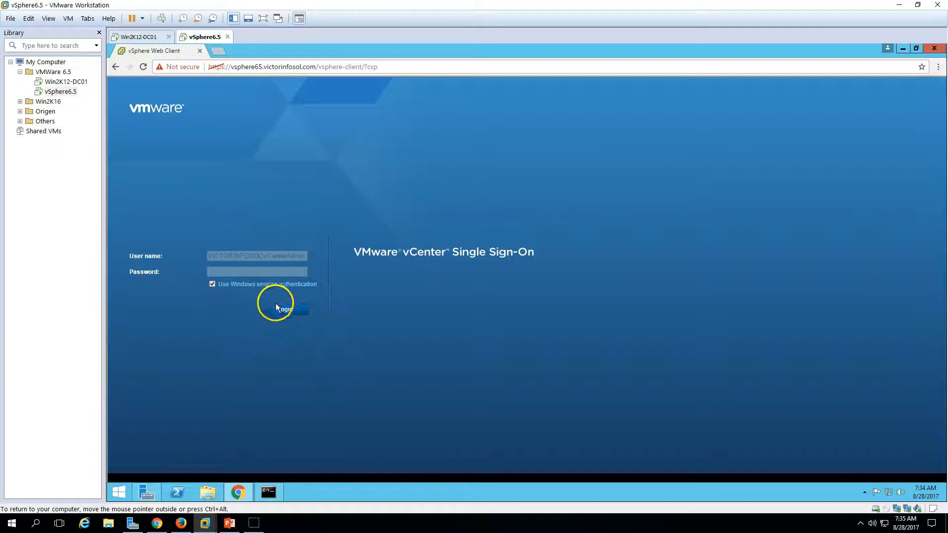
Attempt the Windows session login, then move the Command Prompt aside to uncover the form
left_click(285, 310)
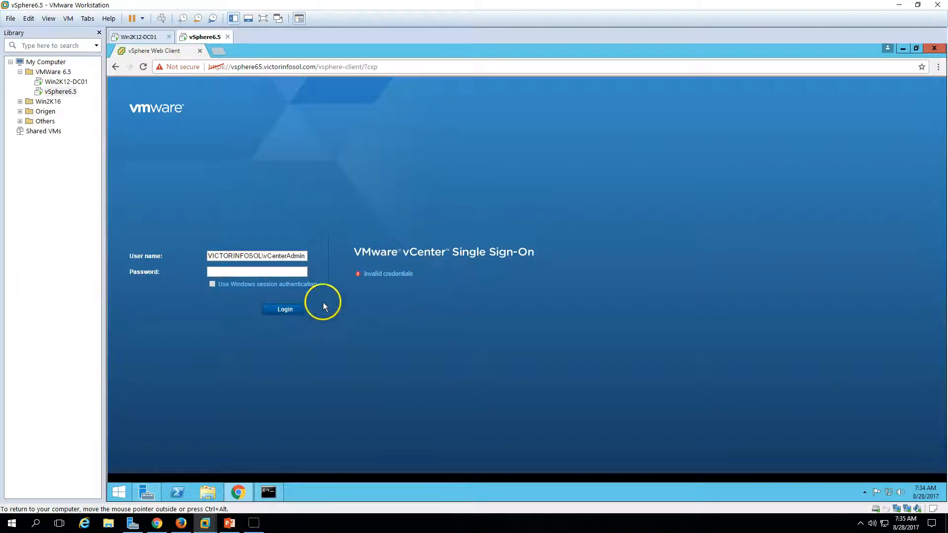
left_click(271, 489)
left_click_drag(334, 139, 548, 217)
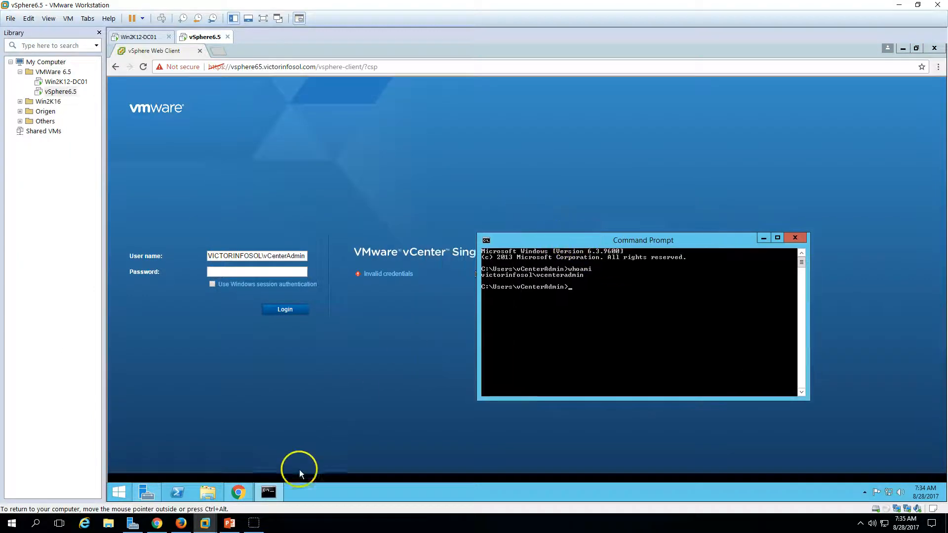
left_click(248, 306)
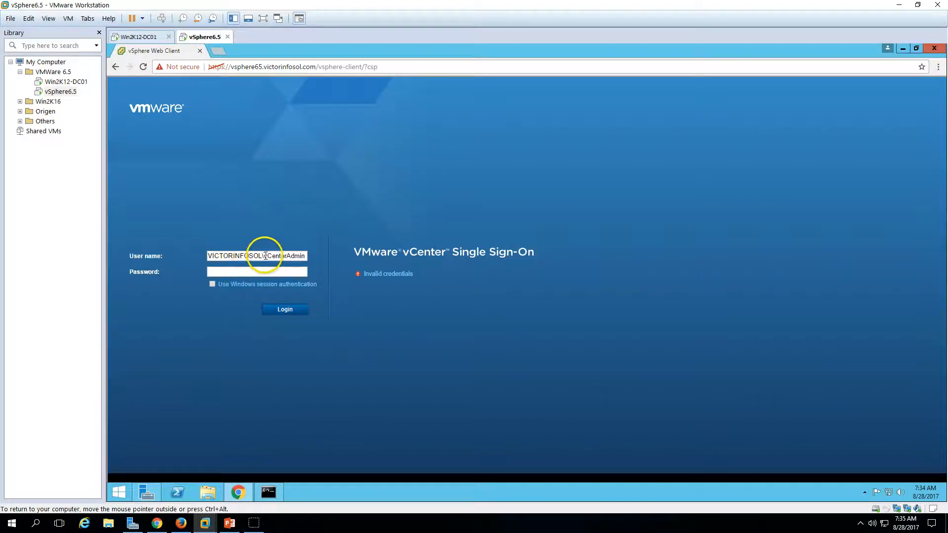
key("ctrl+a")
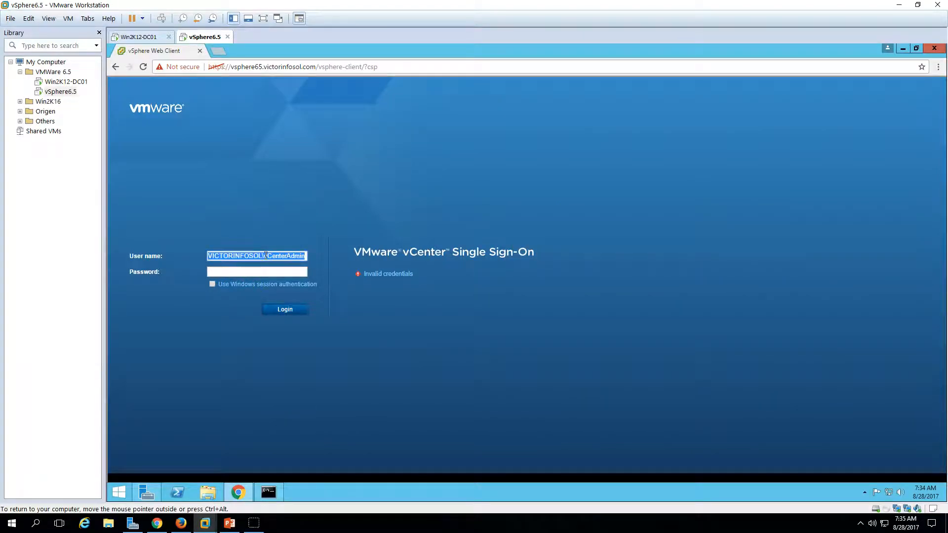
left_click(281, 254)
type("Administrator")
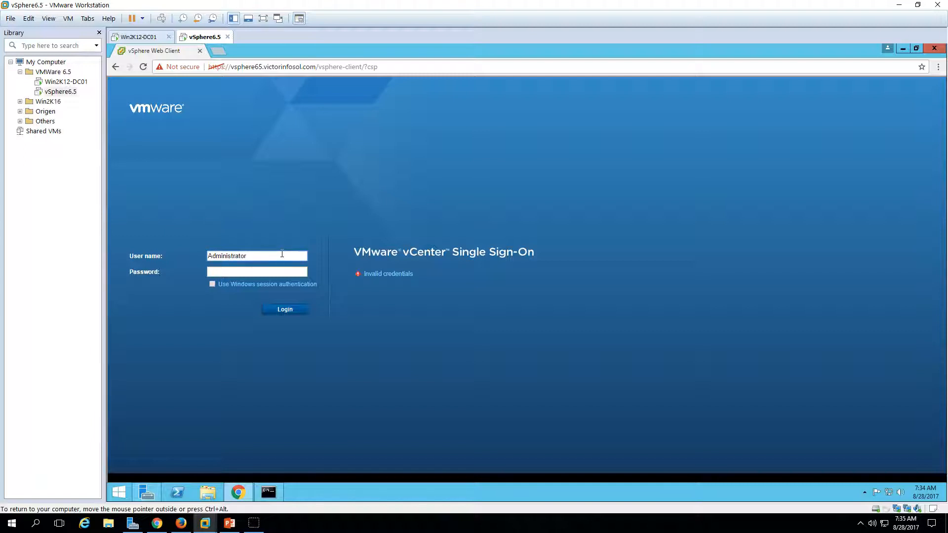
type("@")
type("vsphere.local")
key("Tab")
left_click_drag(280, 255, 325, 267)
key("BackSpace")
type("olcal")
left_click(282, 256)
key("BackSpace")
left_click(291, 271)
left_click(283, 311)
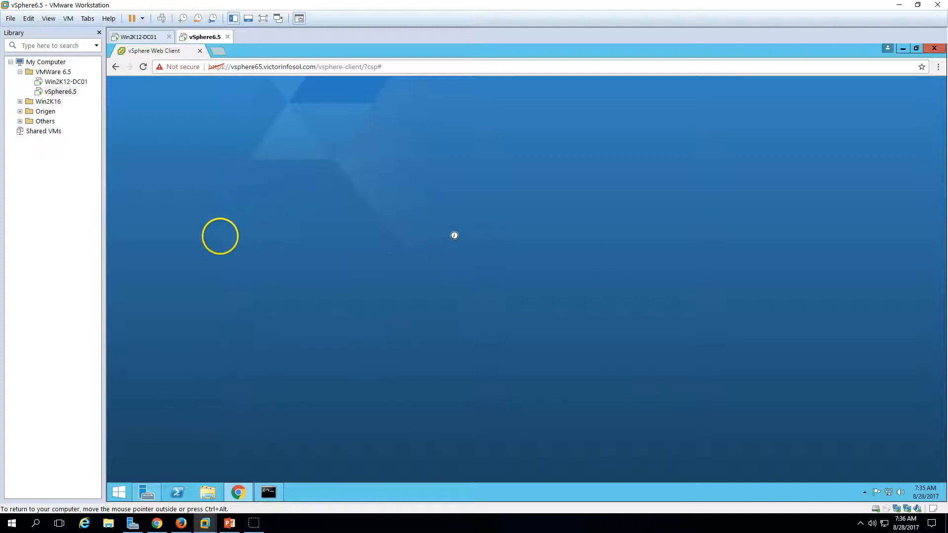
Go to Administration and open Single Sign-On Users and Groups
key("ctrl+alt")
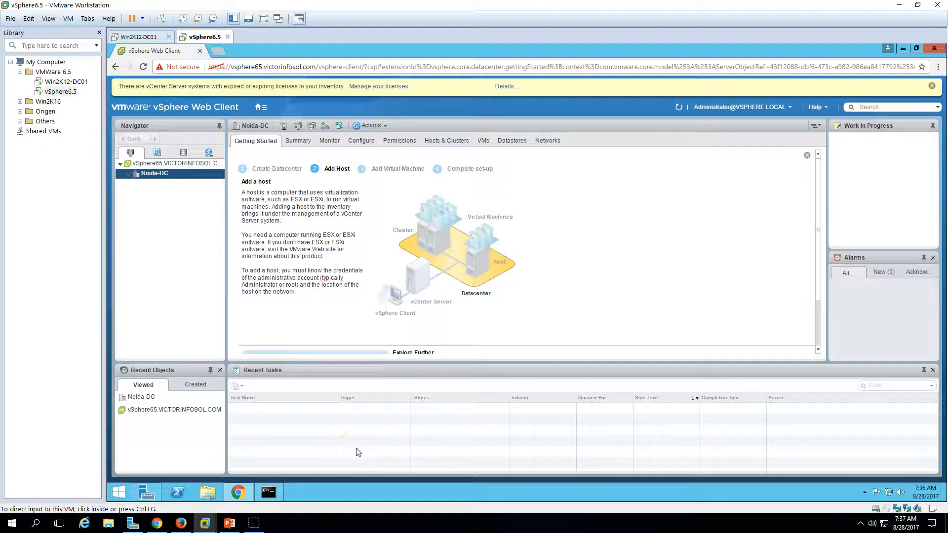
left_click(263, 113)
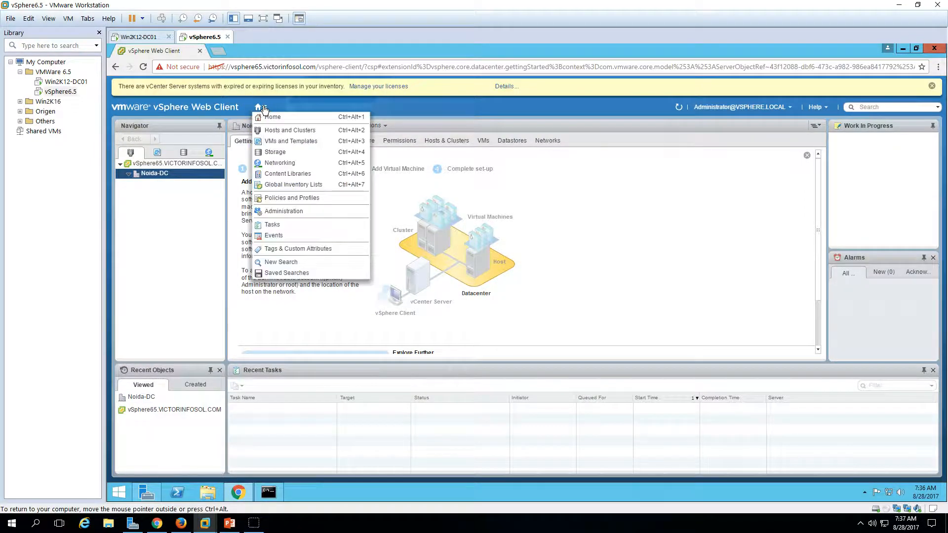
left_click(295, 211)
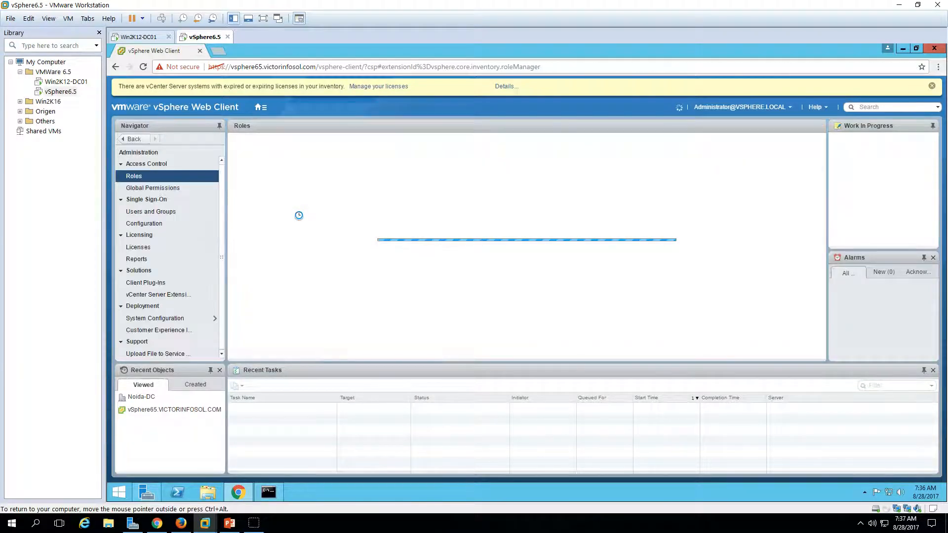
left_click(181, 214)
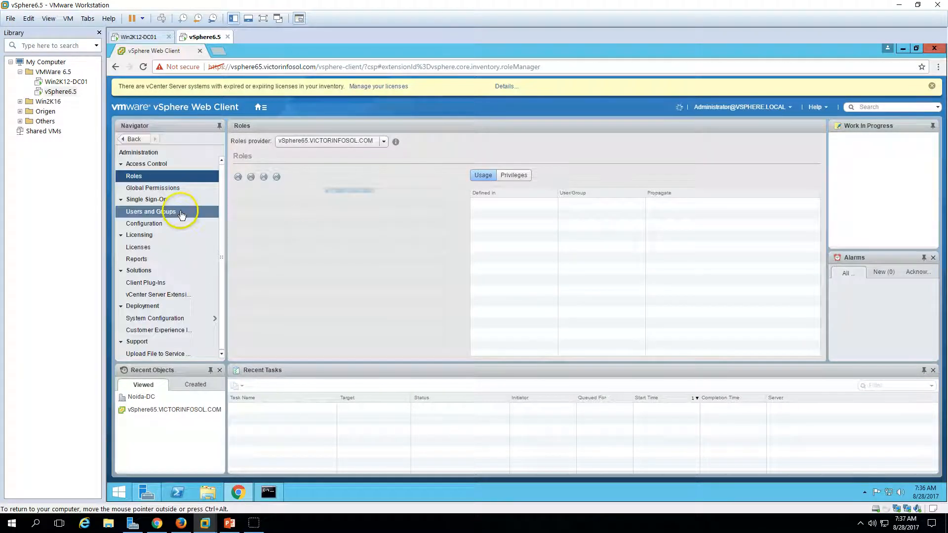
left_click(155, 213)
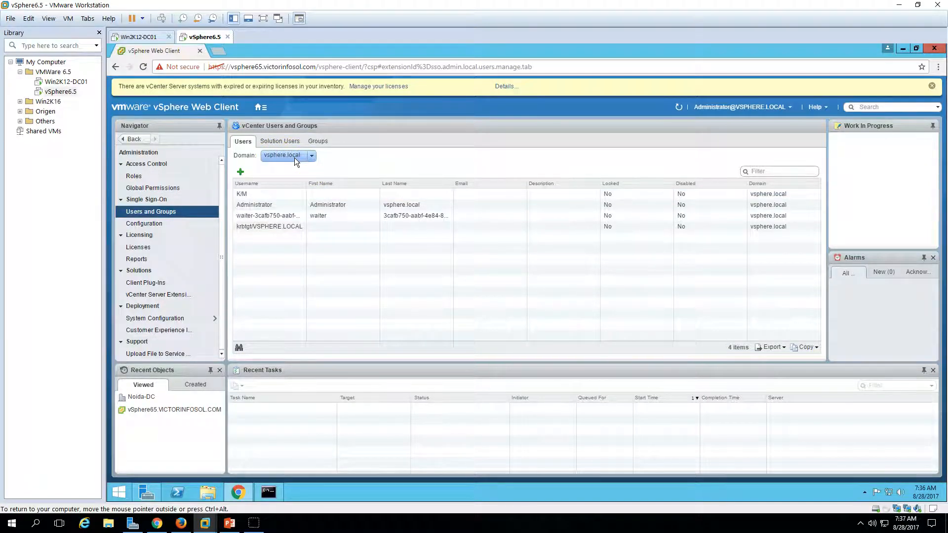
List the VSPHERE65 domain's users, then open Single Sign-On Configuration
left_click(294, 158)
left_click(292, 179)
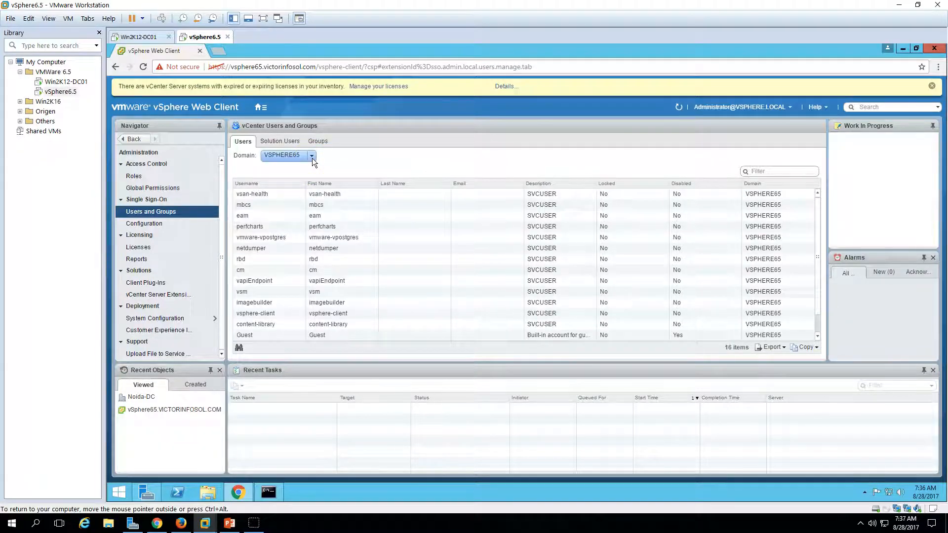
left_click(312, 158)
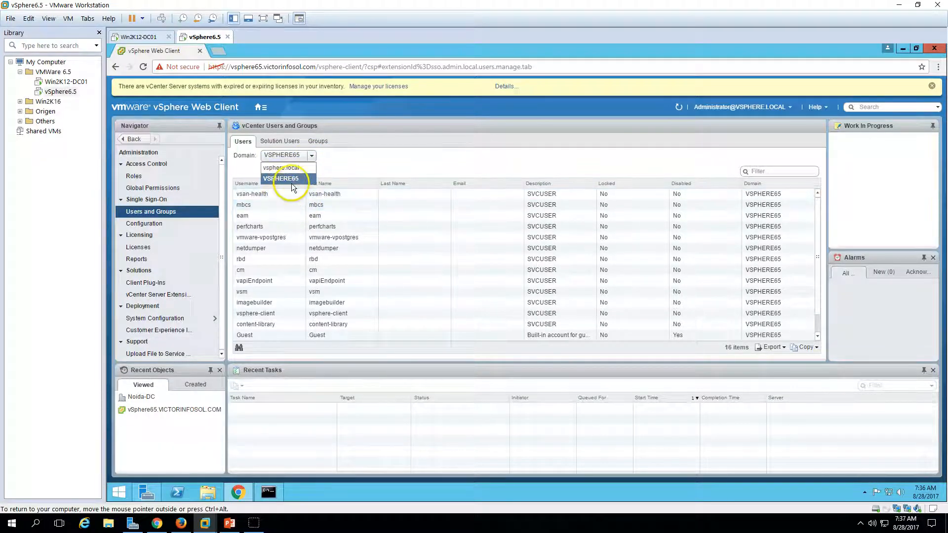
left_click(292, 186)
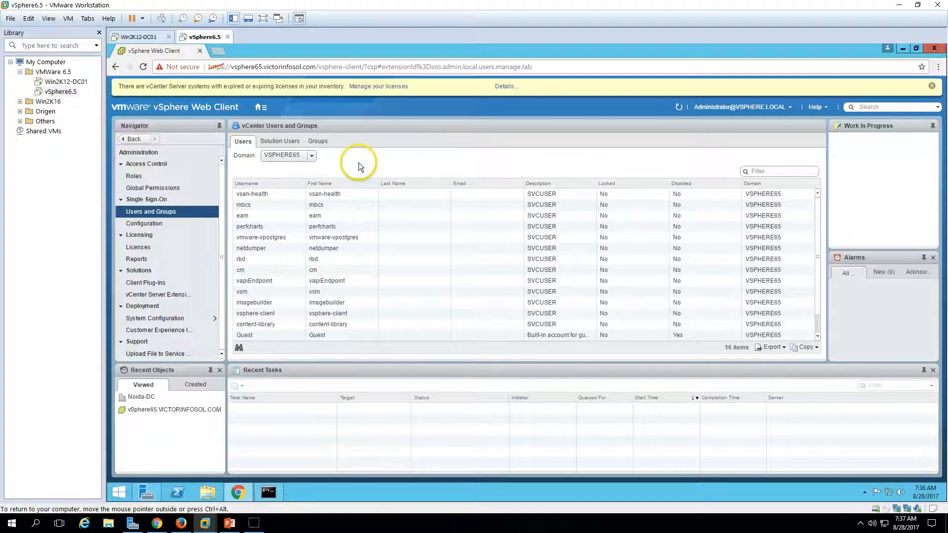
left_click(170, 224)
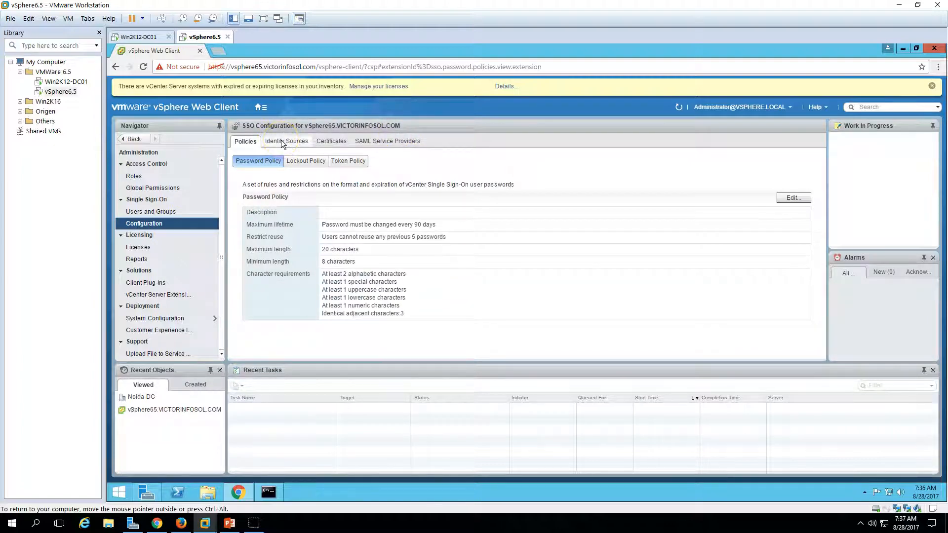
View the Identity Sources tab and inspect the Local OS and vsphere.local entries
left_click(282, 142)
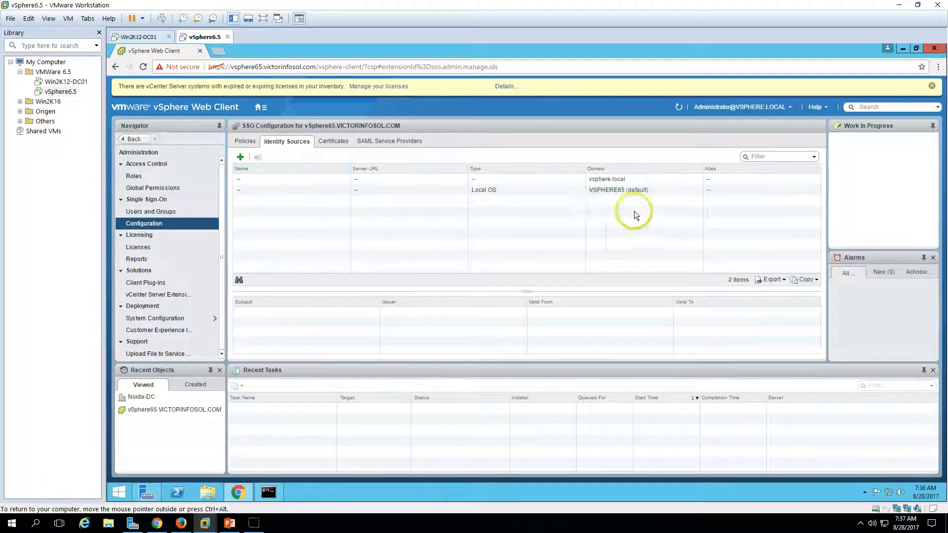
left_click(626, 190)
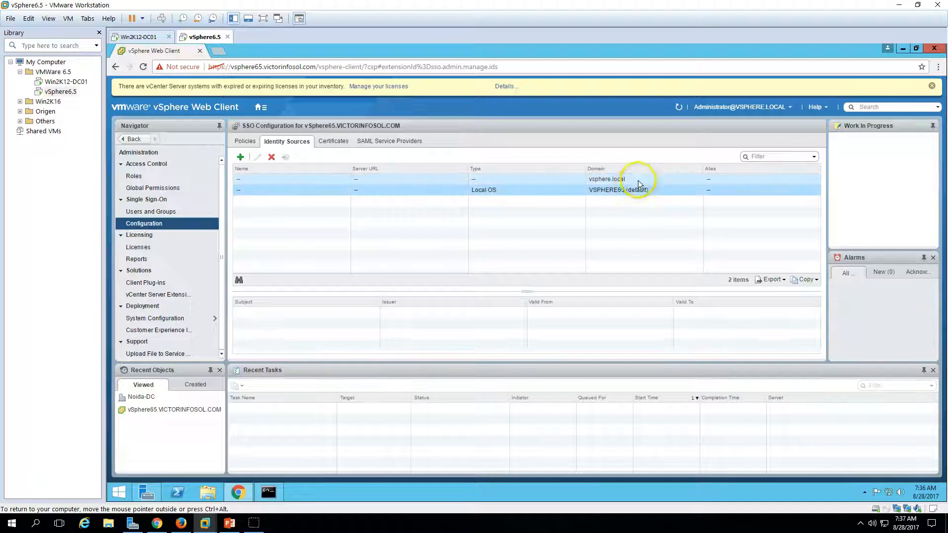
left_click(639, 179)
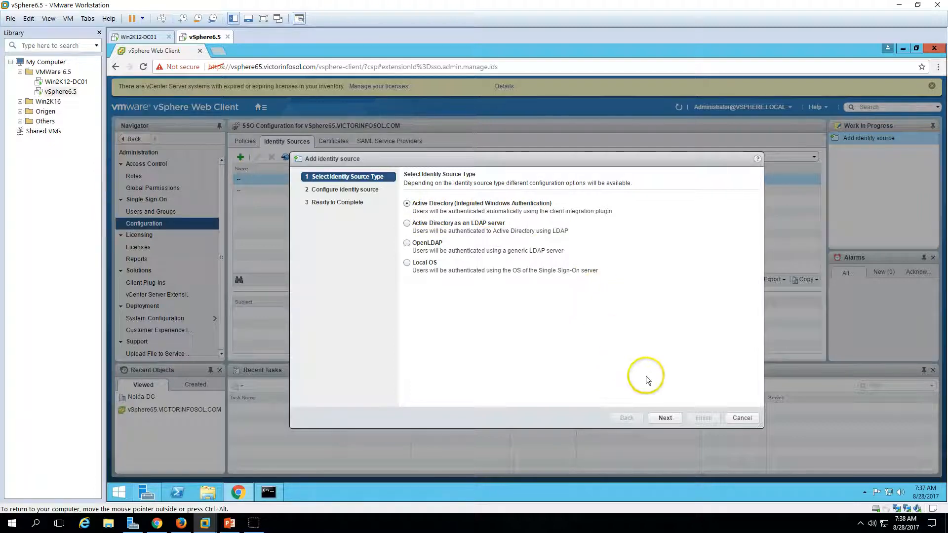
Add domain VICTORINFOSOL.COM as Integrated Windows Authentication using the machine account
left_click(666, 421)
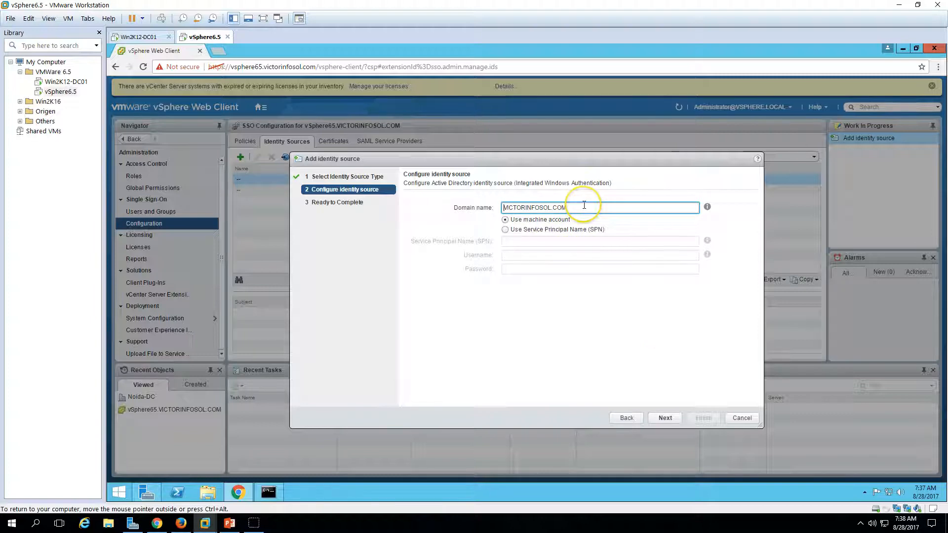
left_click_drag(584, 205, 512, 208)
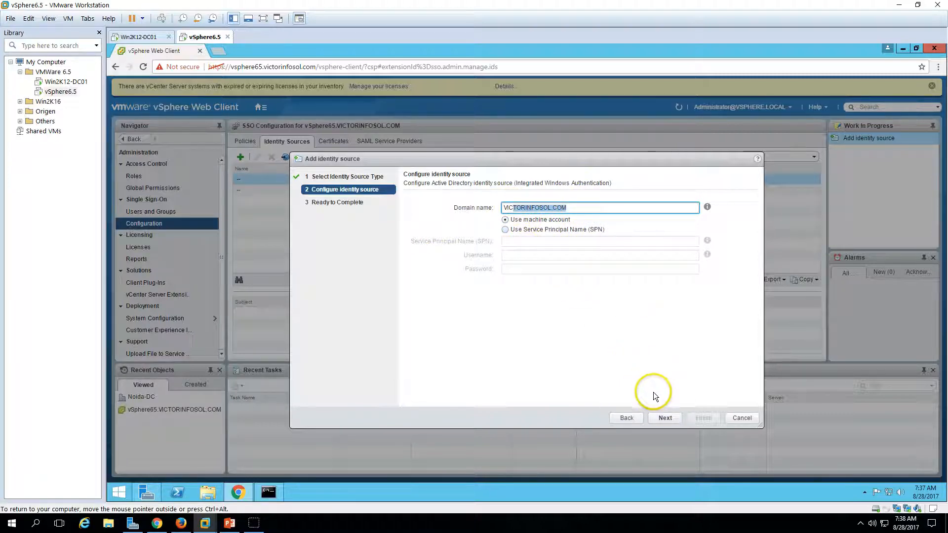
left_click(665, 418)
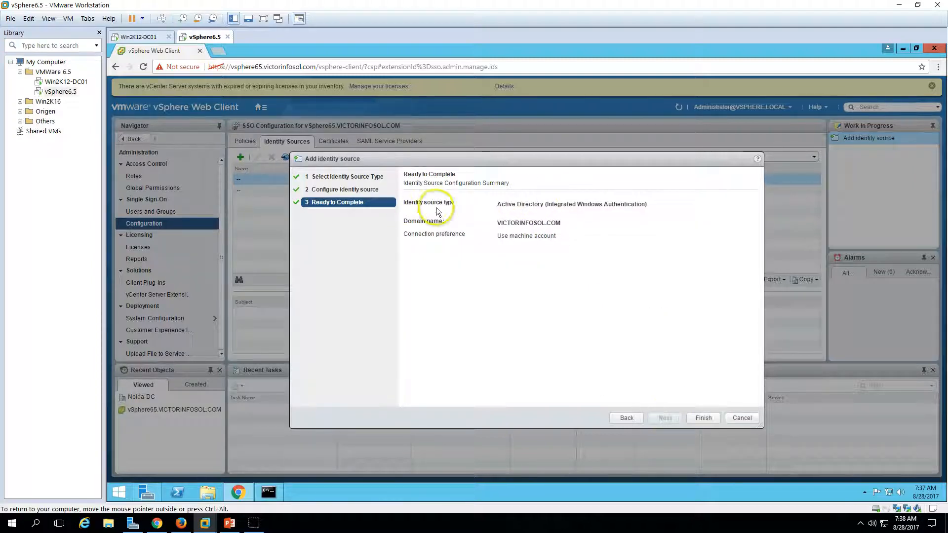
left_click(703, 418)
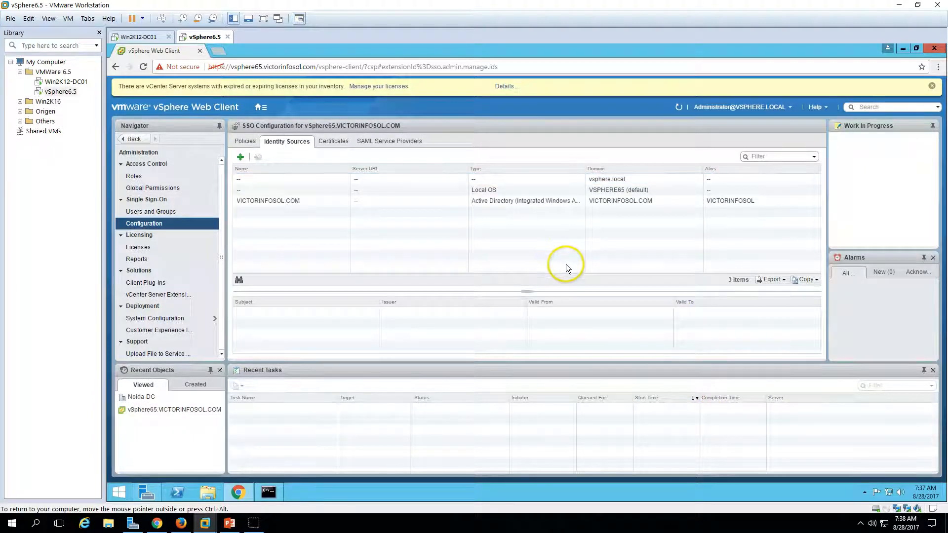
Inspect the new VICTORINFOSOL.COM identity source and open the Users and Groups domain list
left_click(321, 191)
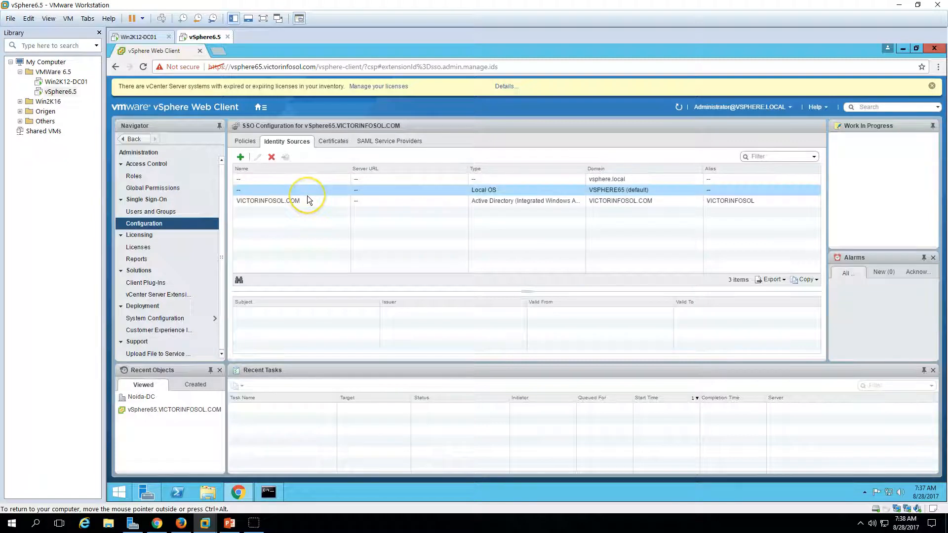
left_click(307, 199)
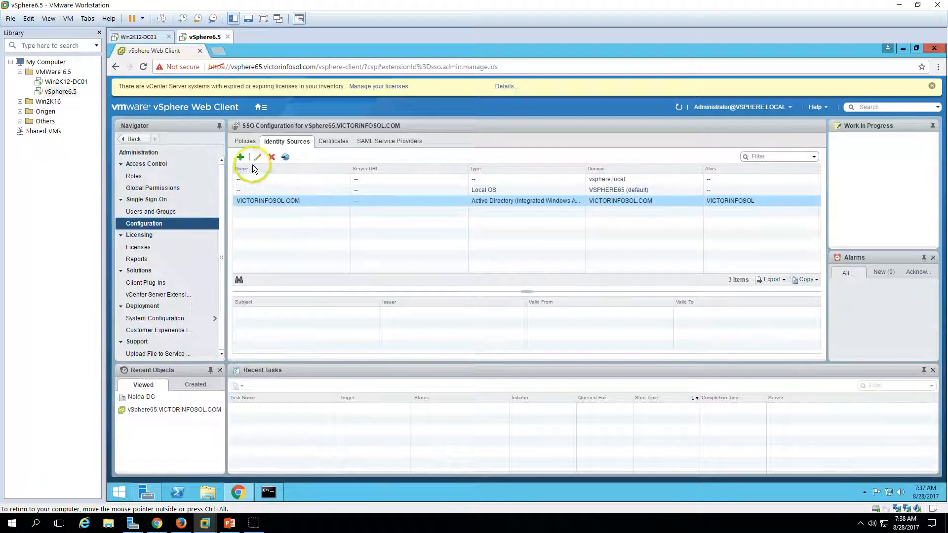
left_click(162, 212)
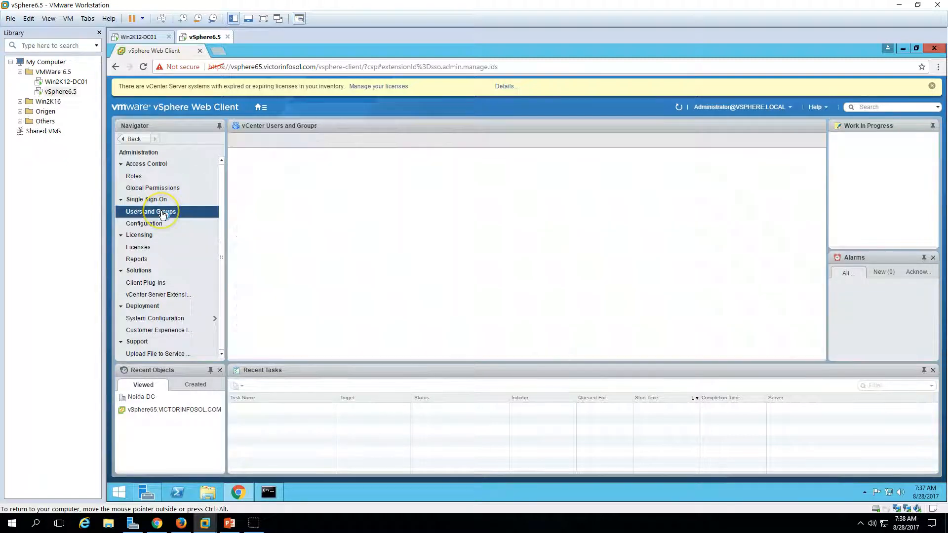
left_click(306, 155)
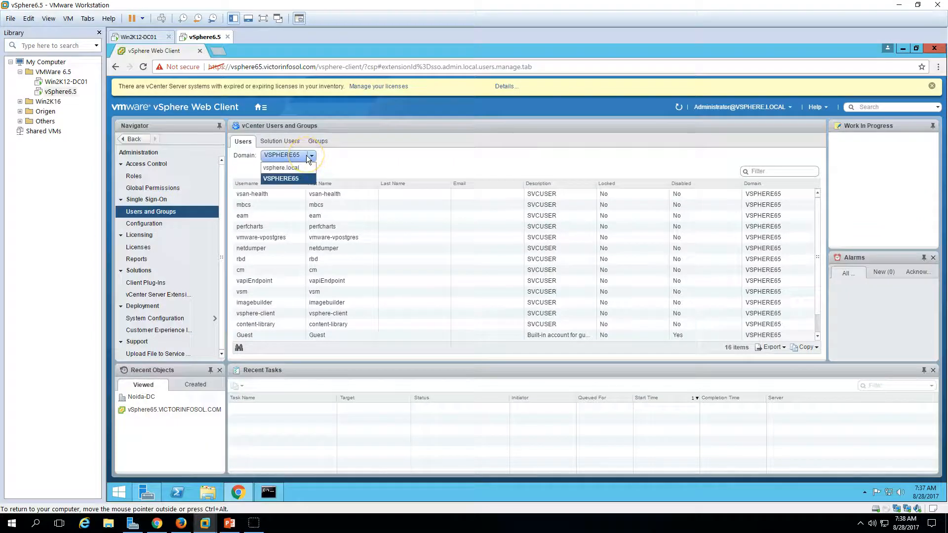
left_click(481, 168)
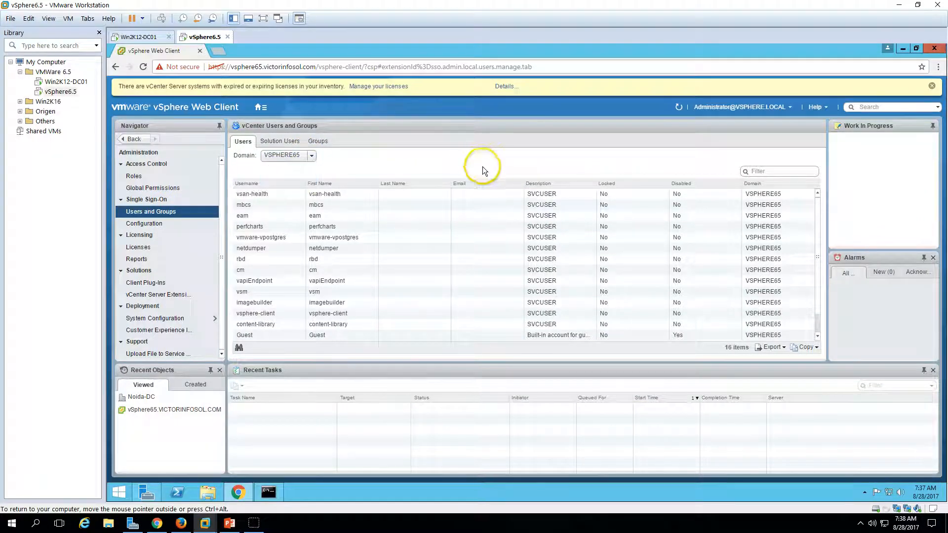
Refresh, confirm VICTORINFOSOL.COM appears as a domain, and return to Home
left_click(678, 109)
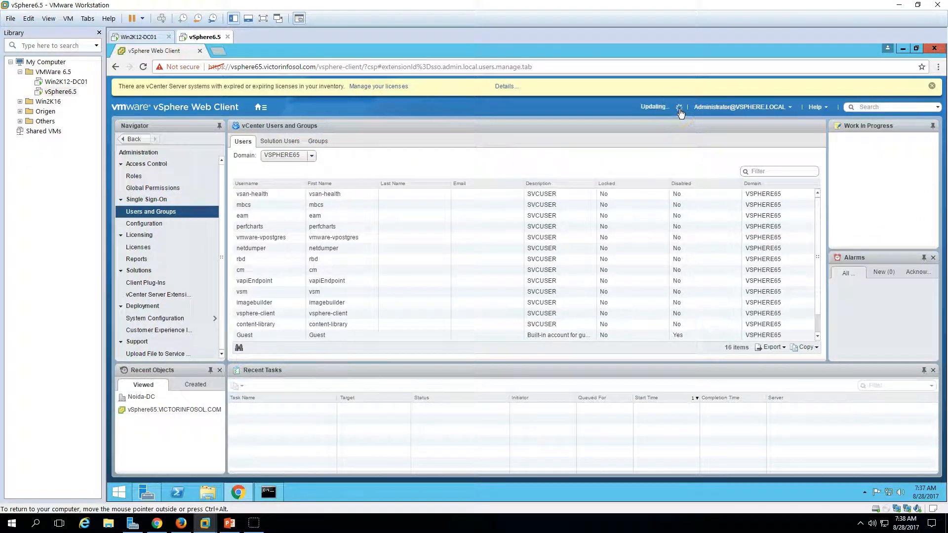
left_click(338, 155)
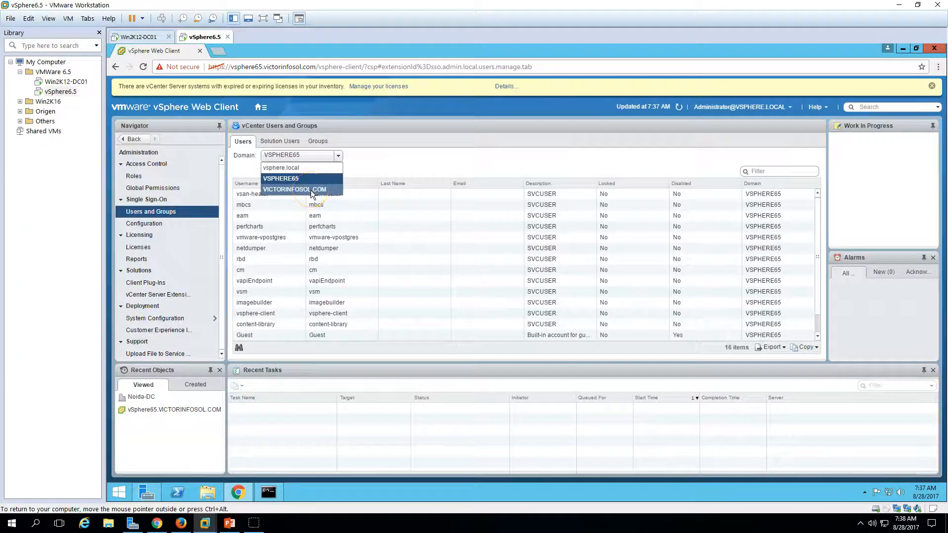
left_click(401, 159)
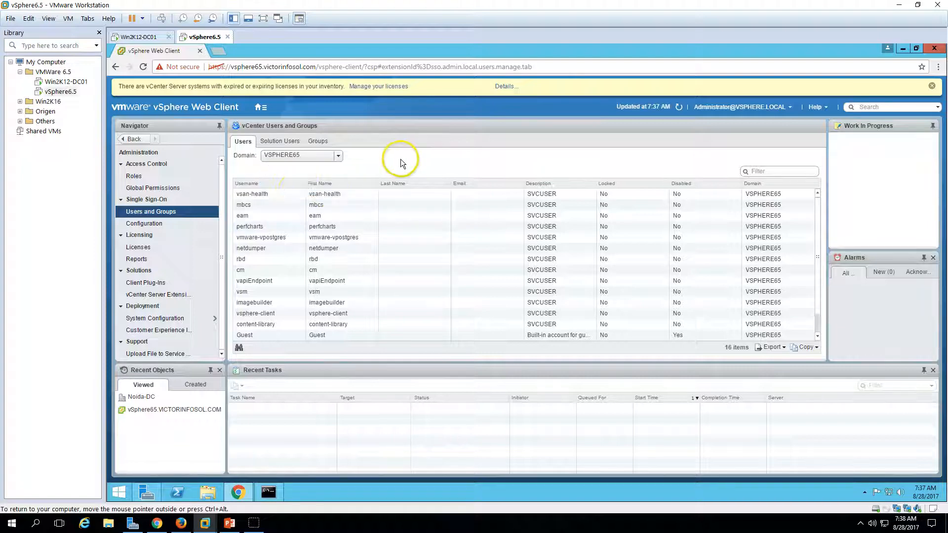
left_click(258, 108)
left_click(270, 119)
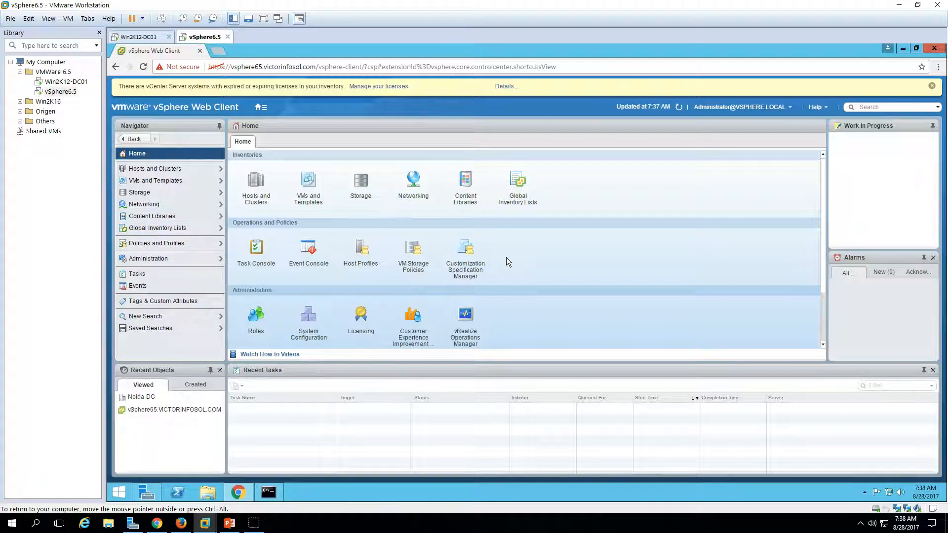
Open vSphere65.VICTORINFOSOL.COM from Recent Objects and review its Permissions tab
left_click(140, 413)
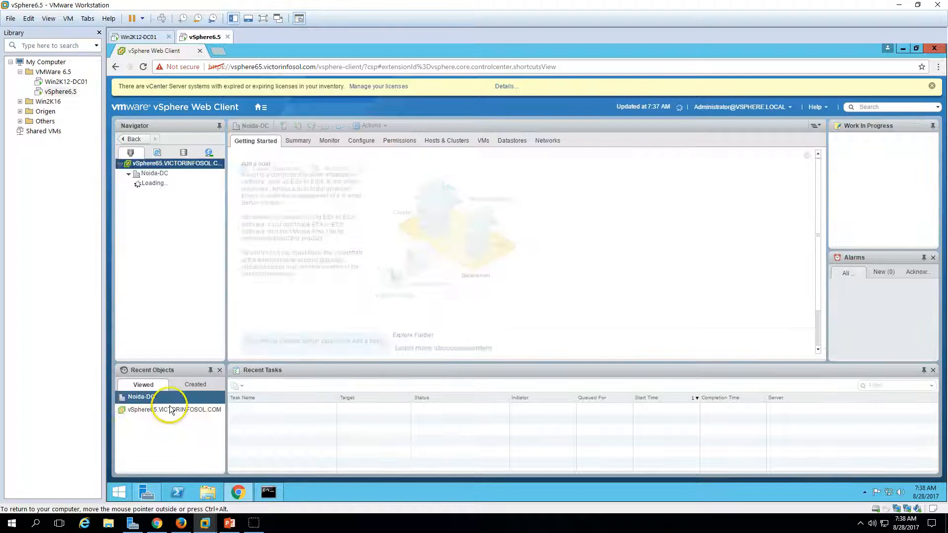
left_click(169, 410)
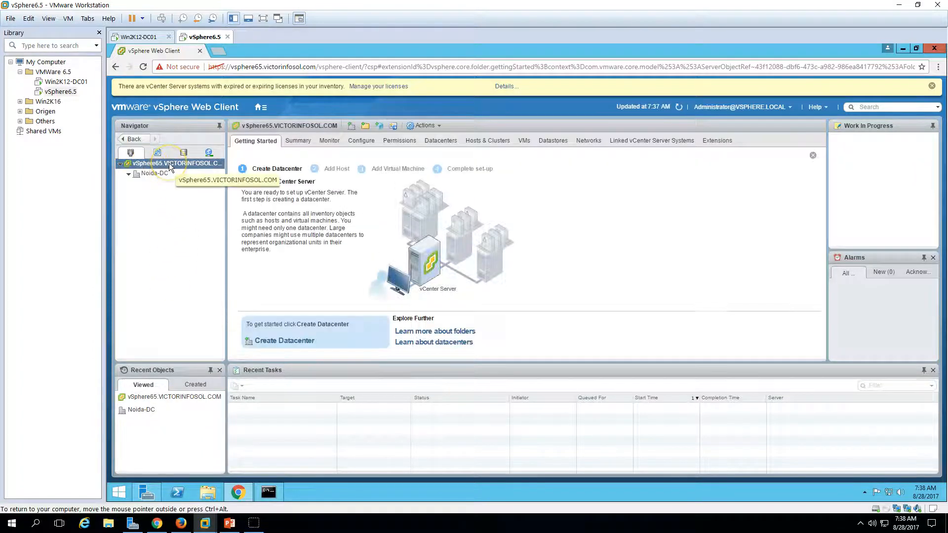
left_click(397, 143)
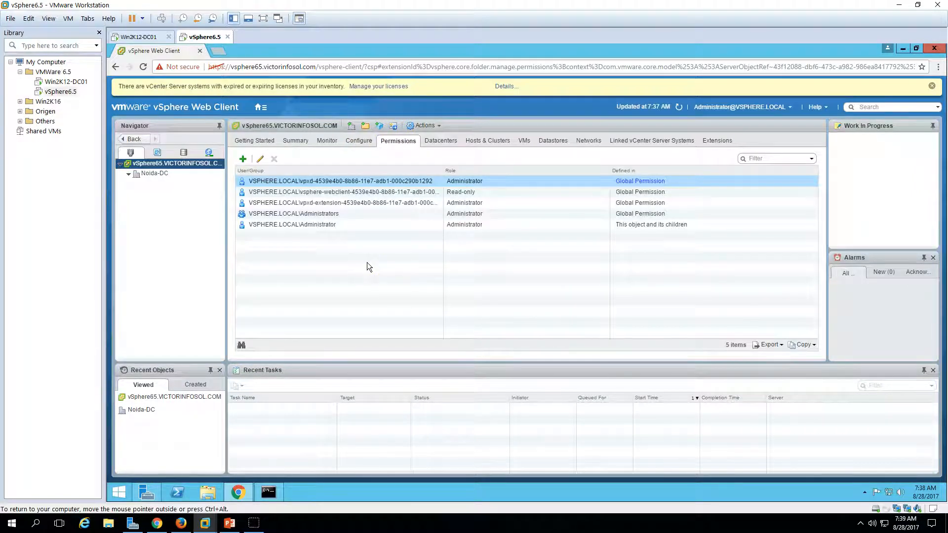
left_click(463, 195)
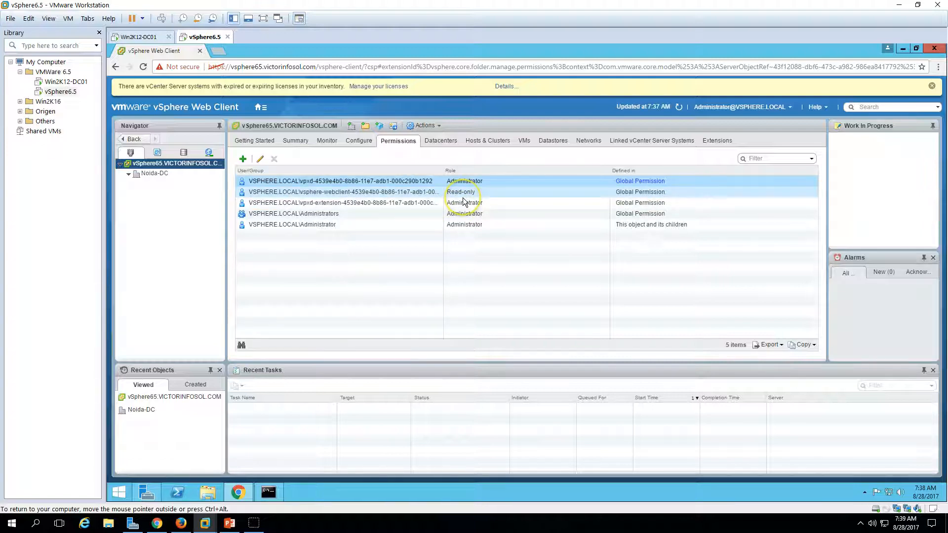
left_click(243, 160)
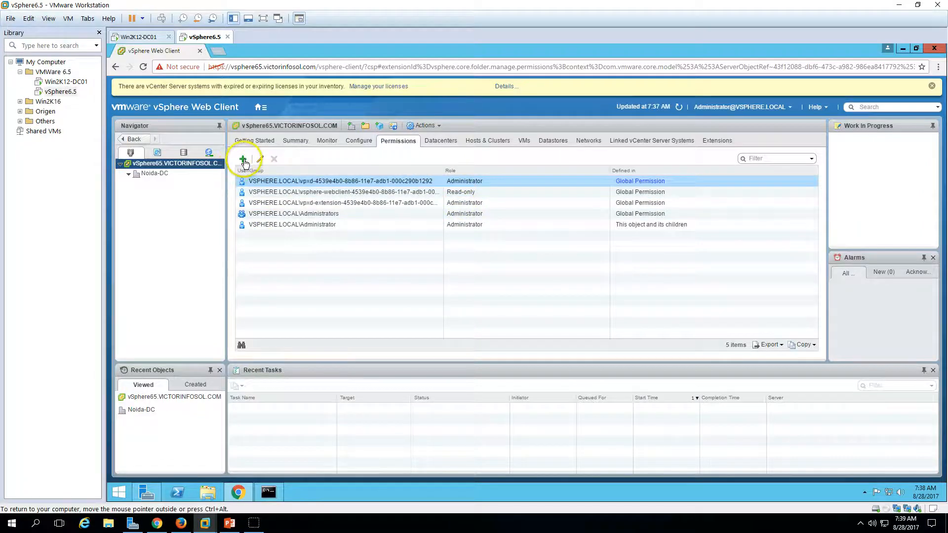
Search the VICTORINFOSOL.COM domain for 'vcenter' and add vCenterAdmin to the new permission
left_click(243, 160)
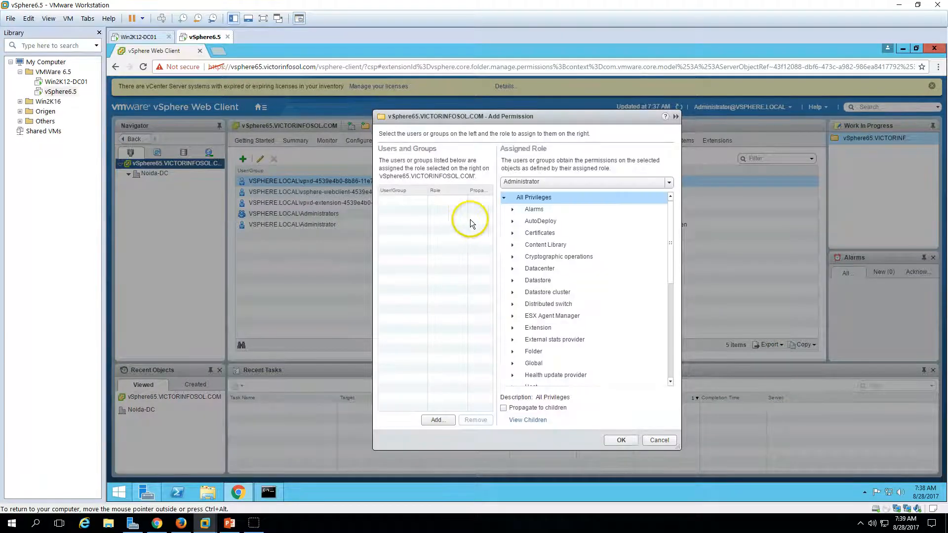
left_click(438, 420)
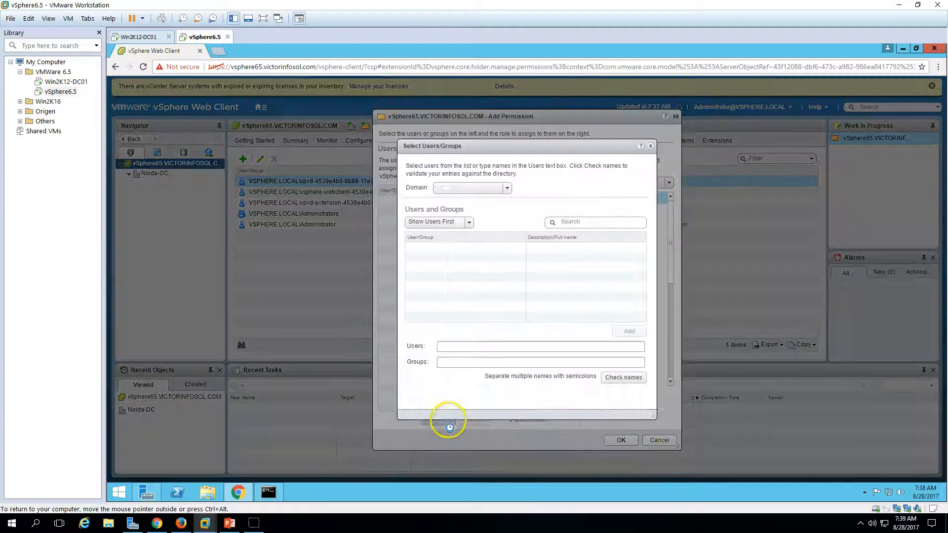
left_click(487, 188)
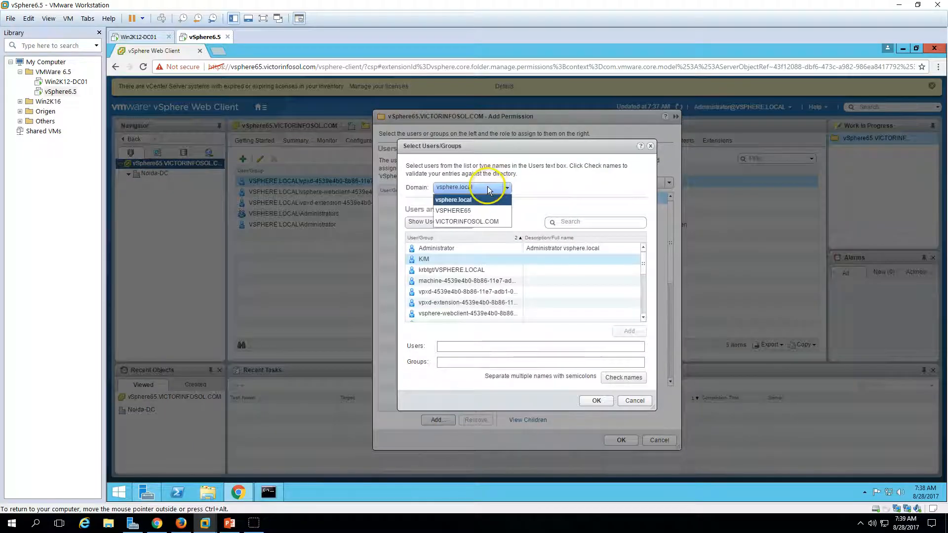
left_click(481, 222)
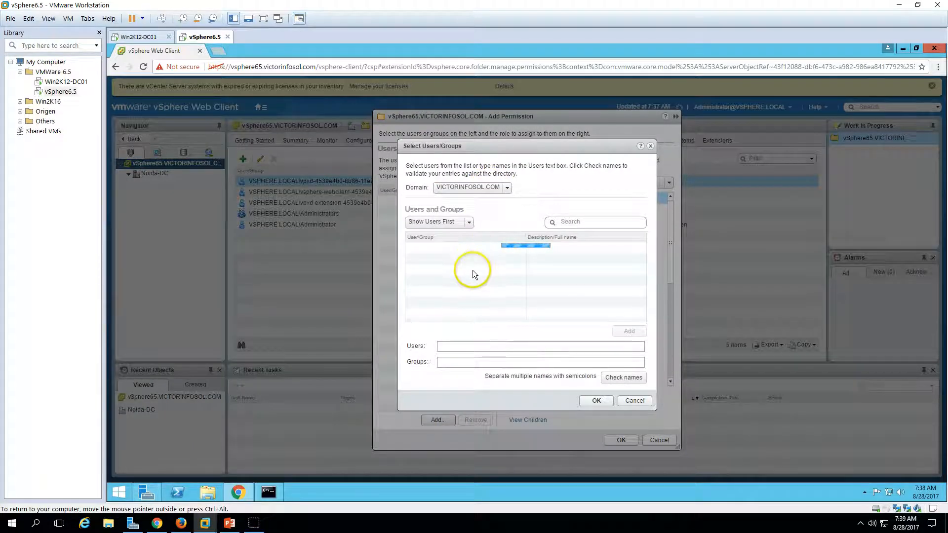
left_click(588, 222)
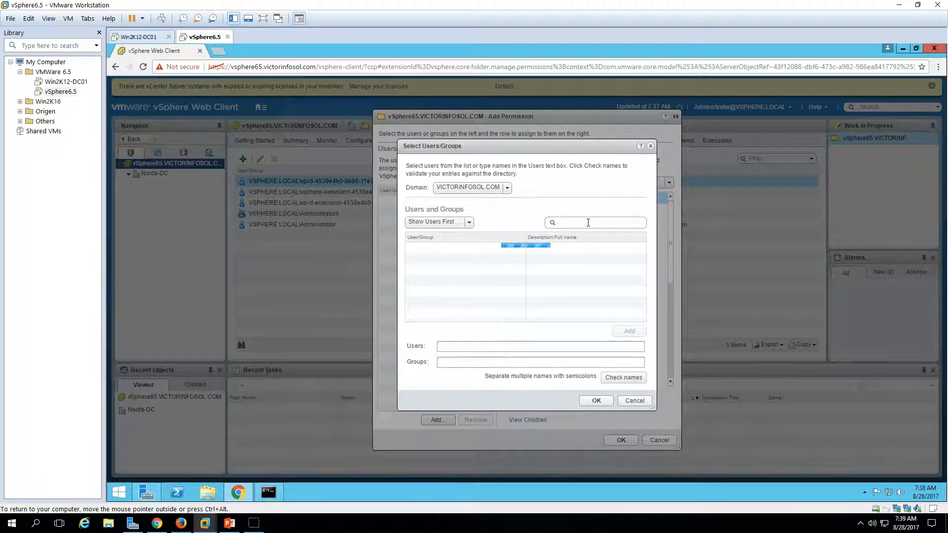
type("vcenter")
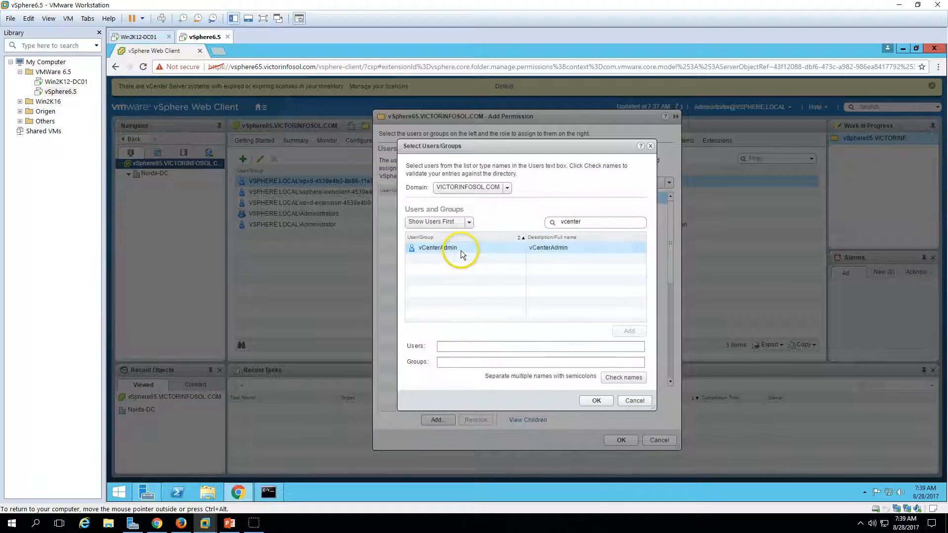
left_click(461, 250)
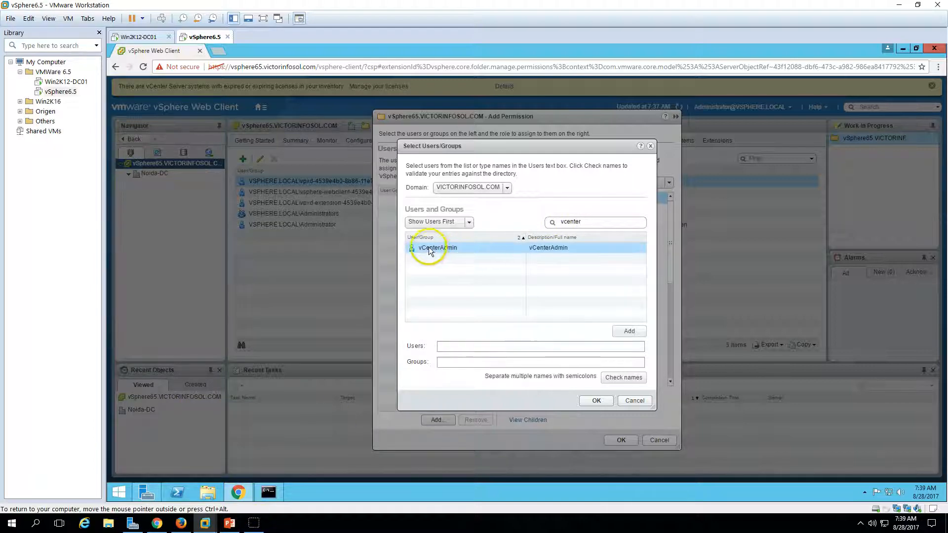
left_click(629, 331)
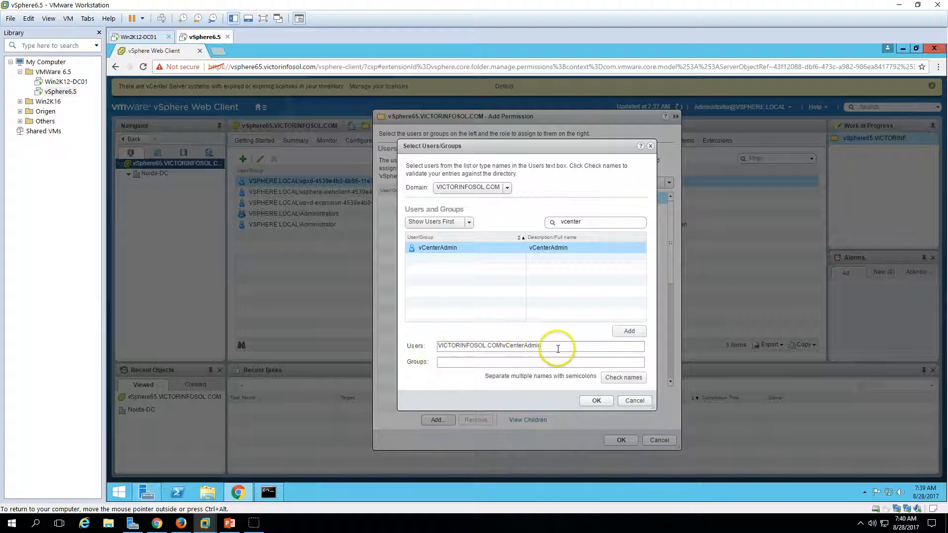
key("Return")
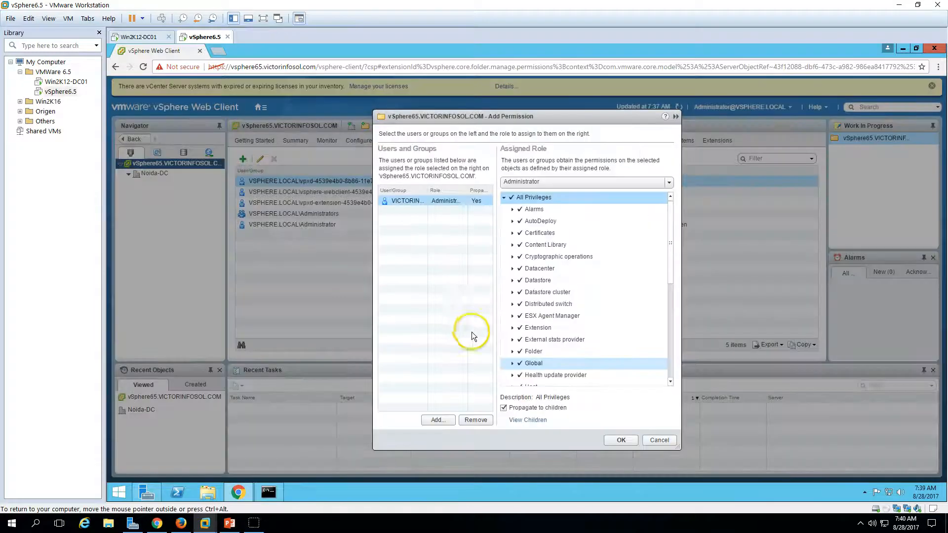
Give the VICTORINFOSOL.COM vCenter admin user the Administrator role on the vCenter, propagated to children, and save
left_click(458, 200)
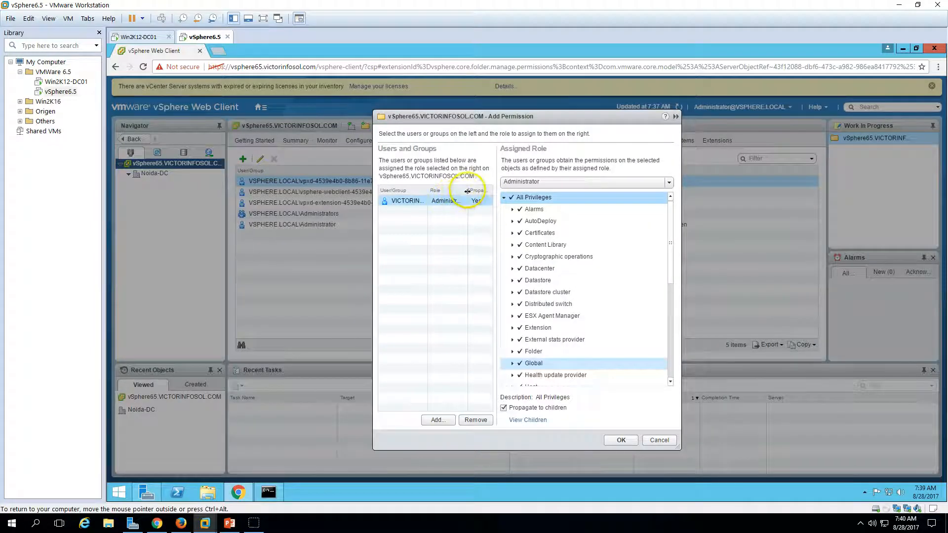
left_click(599, 181)
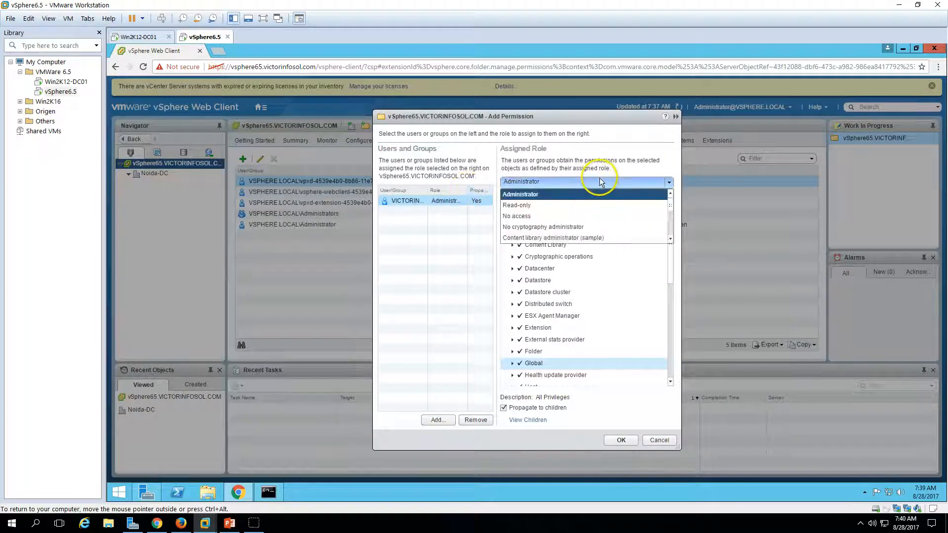
left_click(570, 205)
left_click(555, 185)
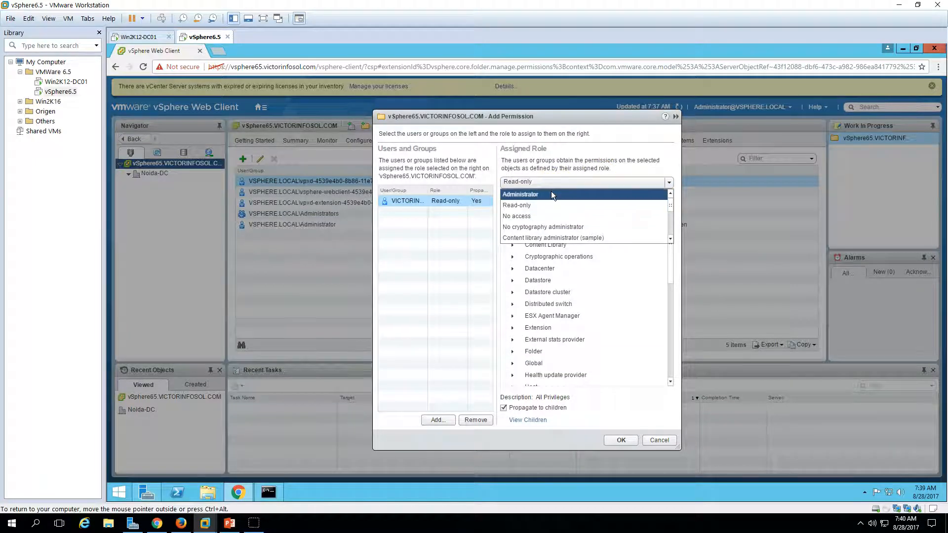
left_click(551, 193)
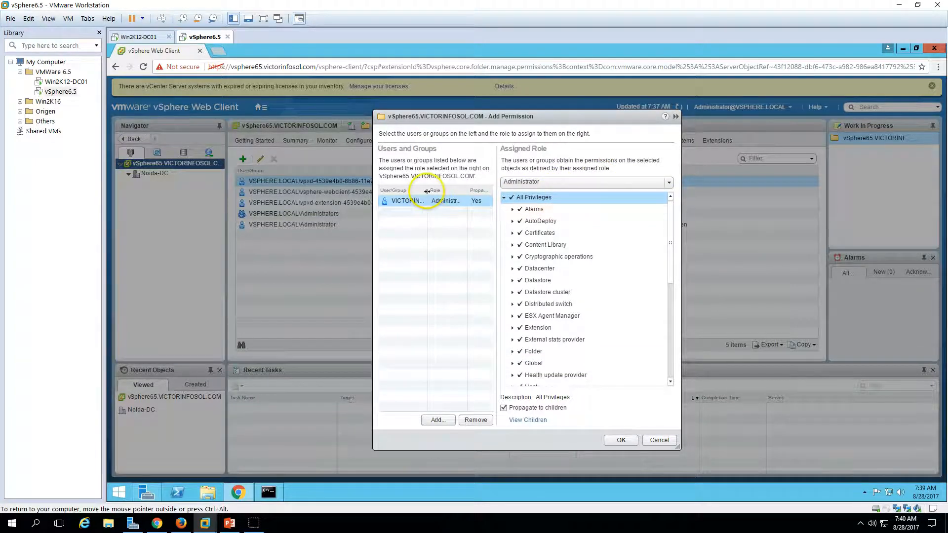
left_click_drag(427, 191, 426, 191)
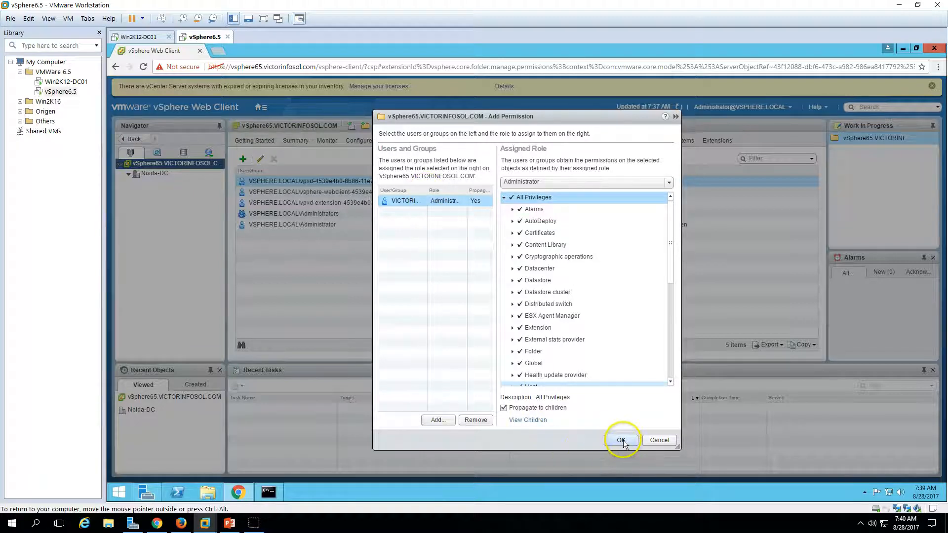
left_click(621, 440)
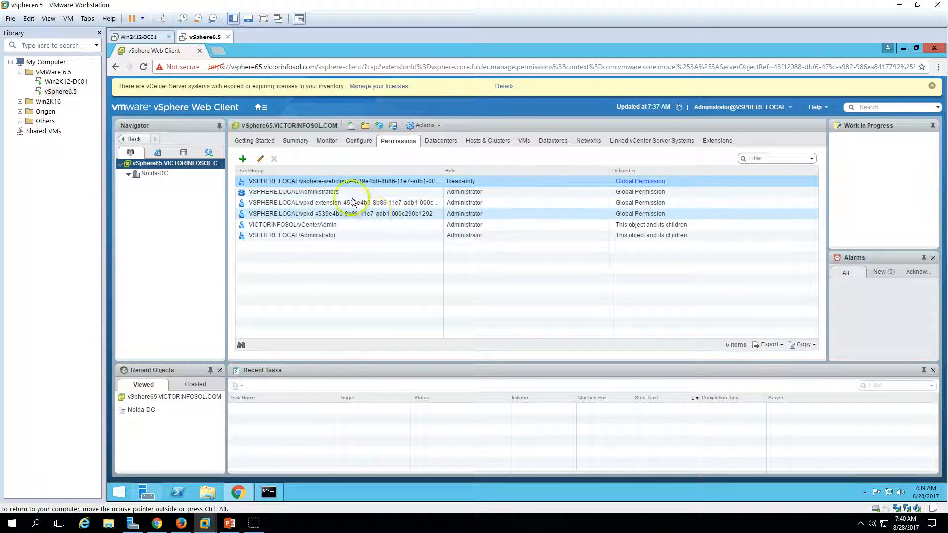
left_click(291, 226)
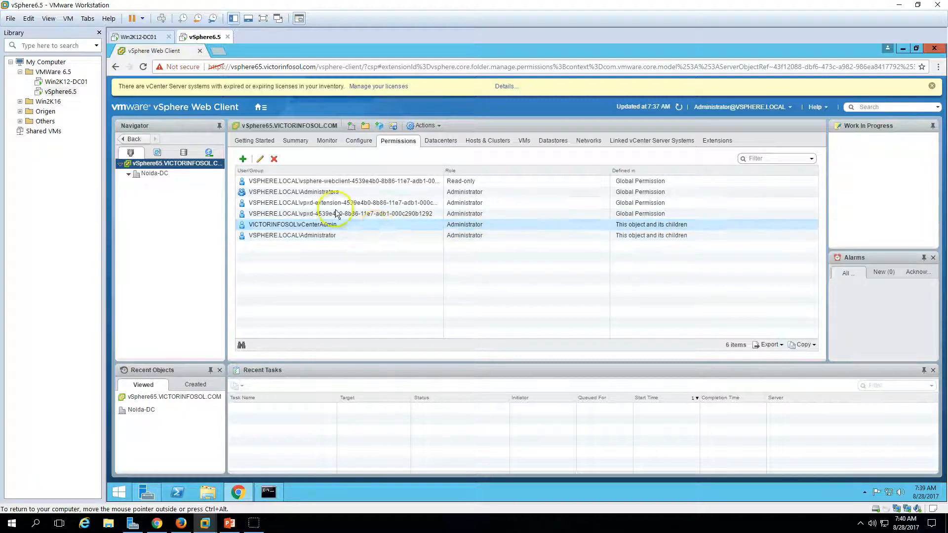
left_click(260, 159)
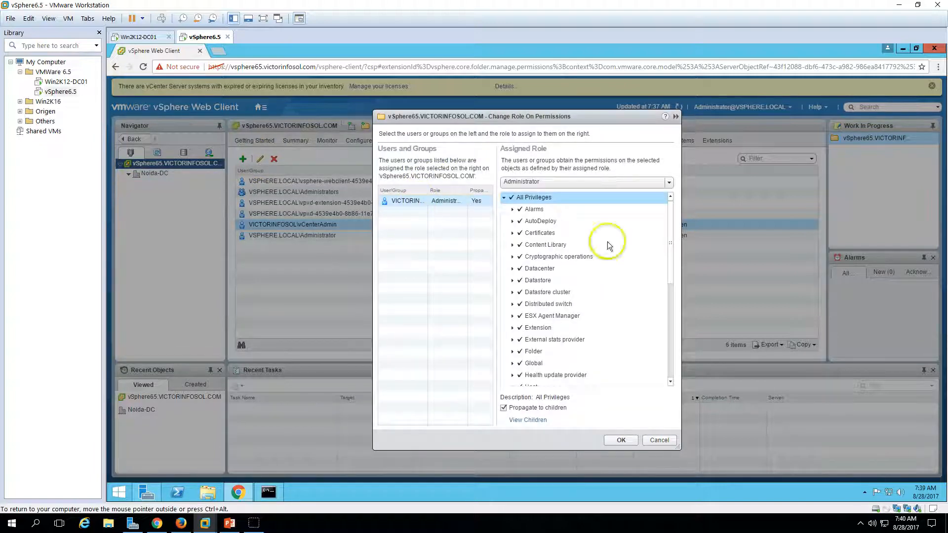
left_click(671, 301)
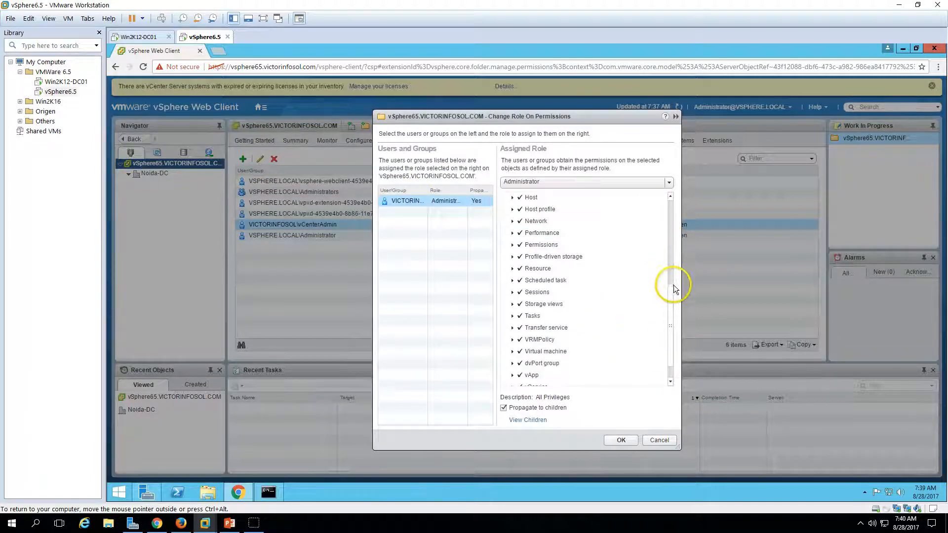
left_click_drag(673, 302, 673, 199)
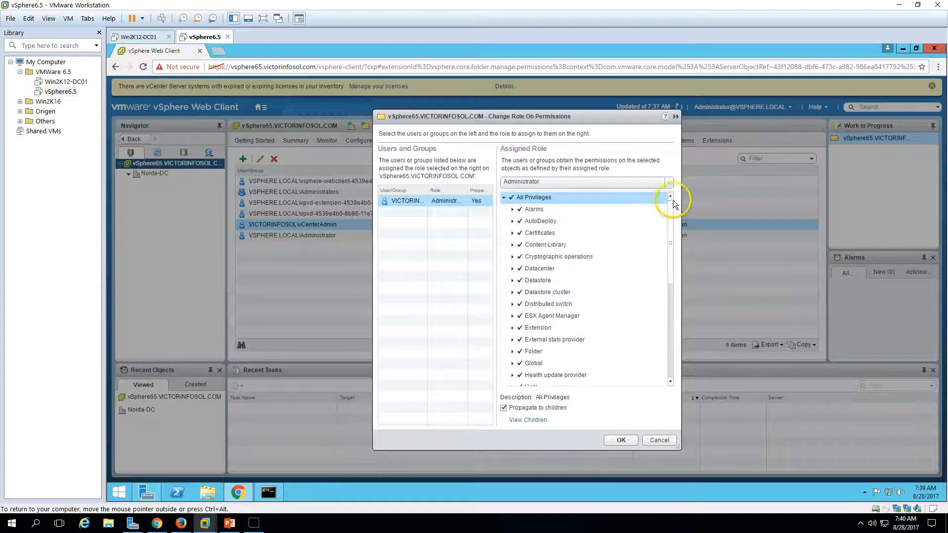
left_click(604, 186)
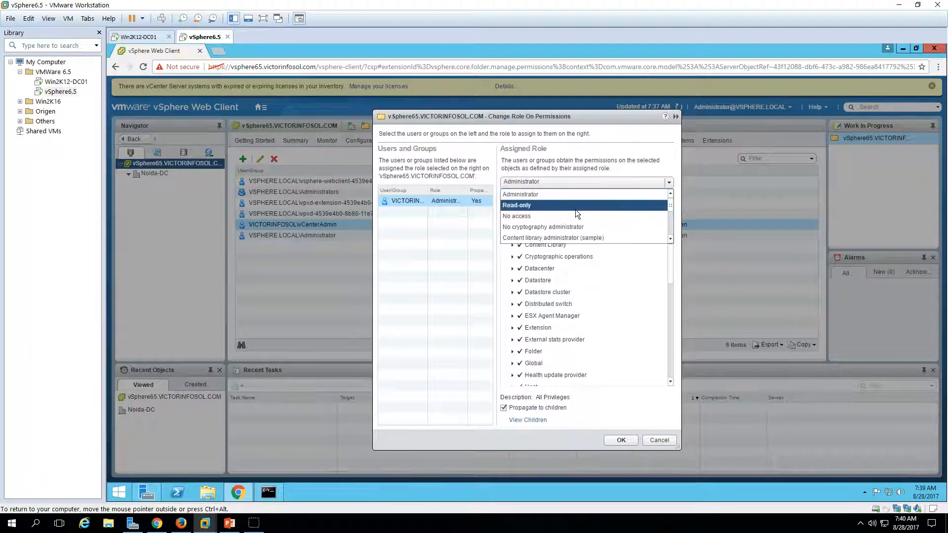
left_click(575, 208)
left_click(656, 439)
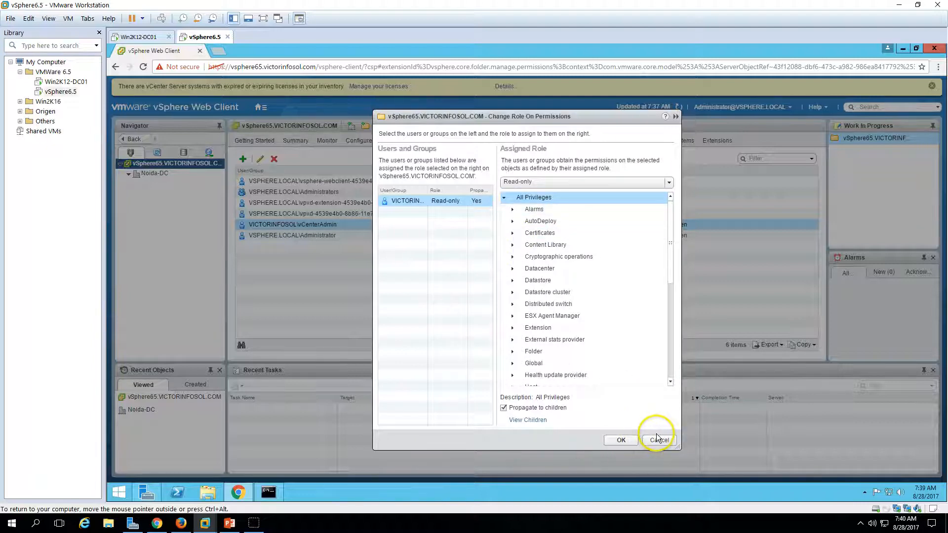
left_click(662, 439)
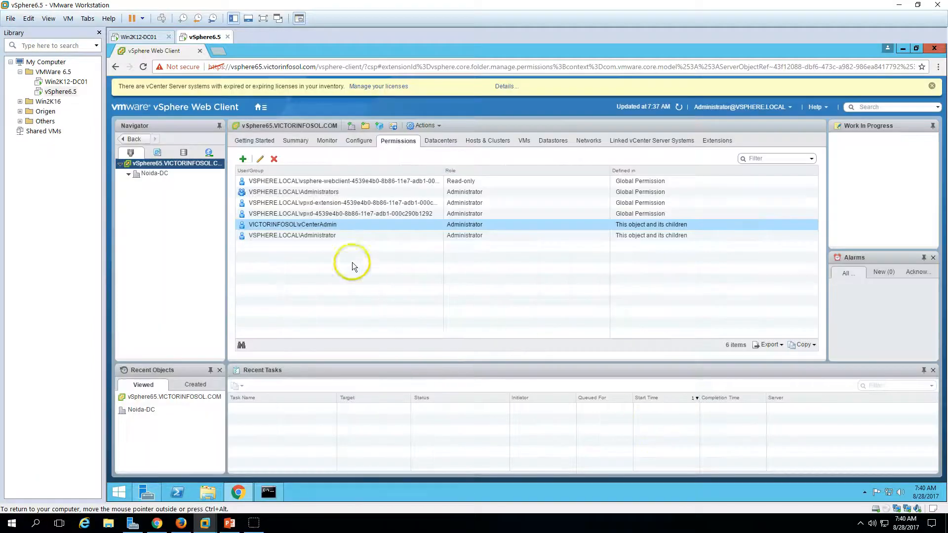
left_click(770, 111)
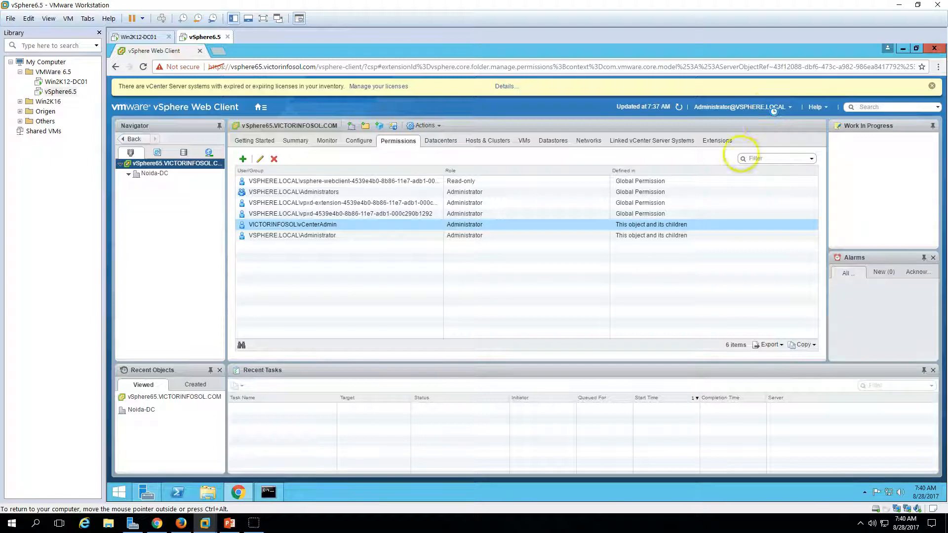
Log out and sign back in as the domain admin using Windows session authentication
left_click(722, 164)
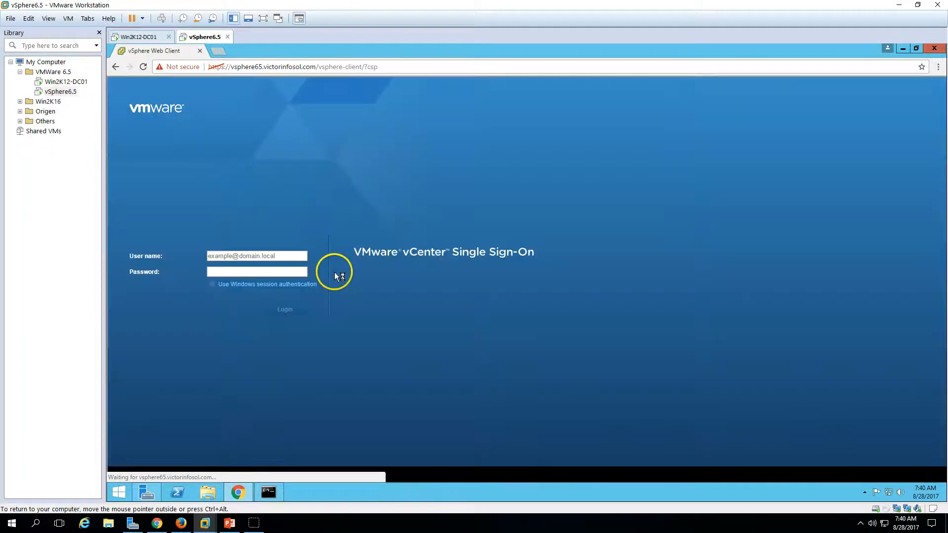
left_click(213, 284)
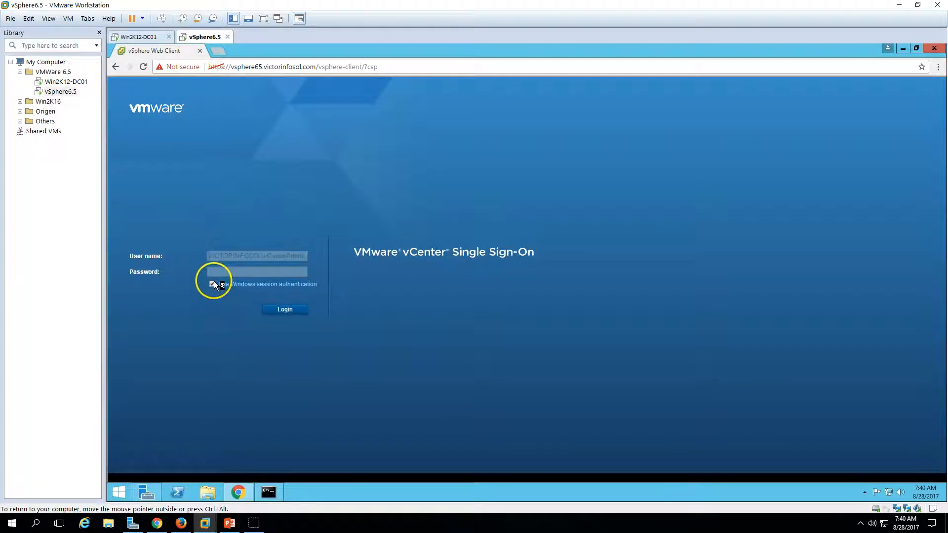
left_click(300, 312)
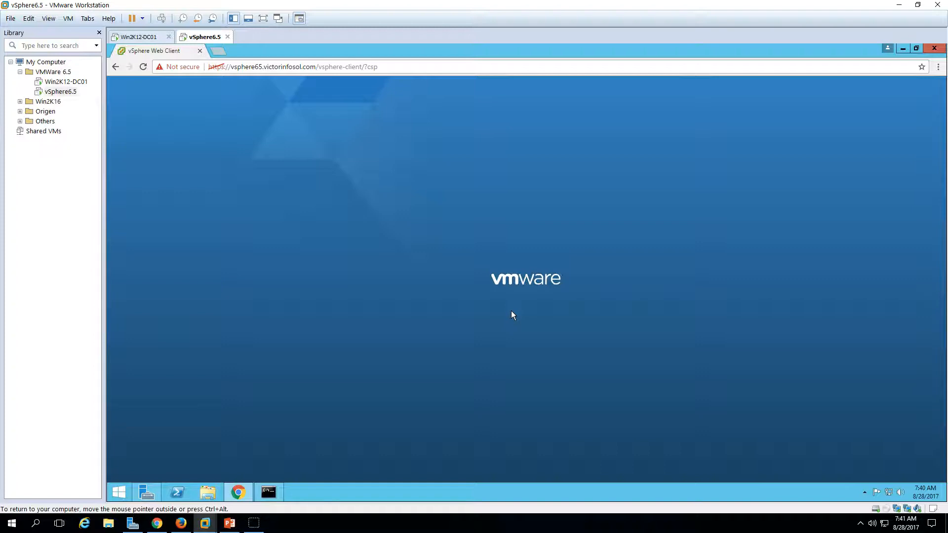
Switch between the command prompt, the slide show and the virtual machine window
left_click(269, 492)
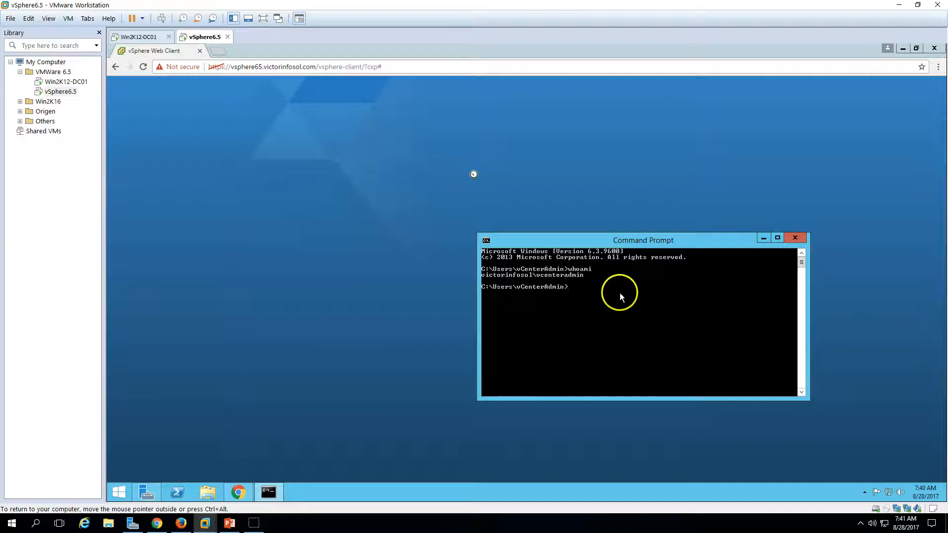
left_click(229, 524)
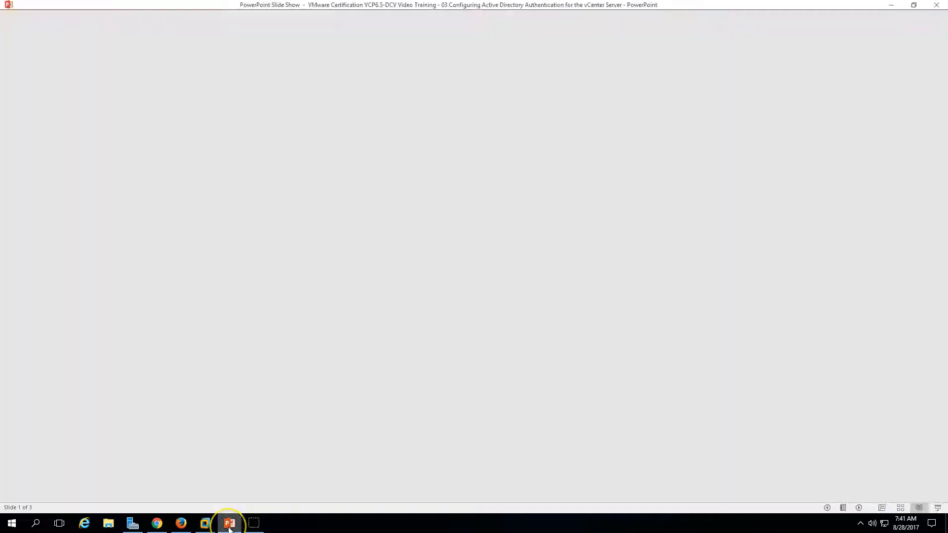
left_click(229, 525)
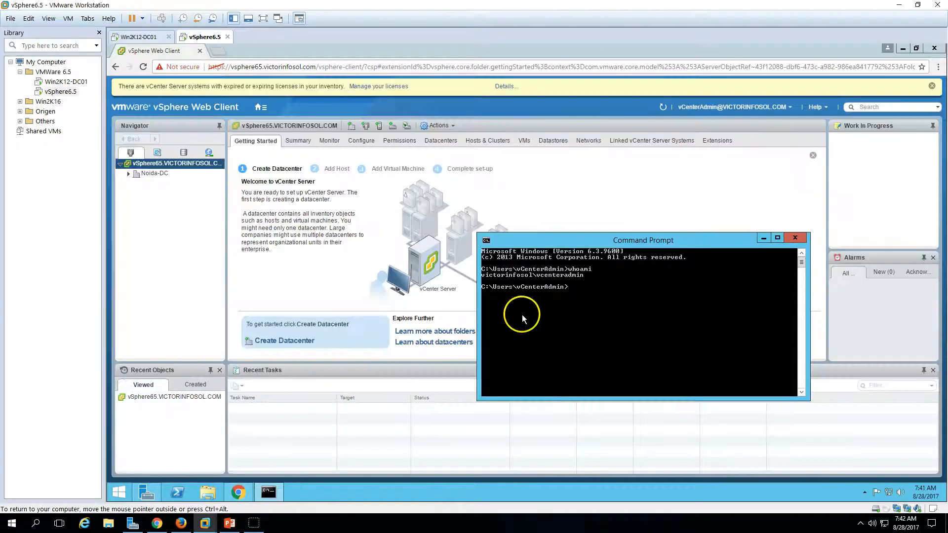
Bring the web client forward, collapse Noida-DC in the tree, and go to the Home page
left_click(155, 250)
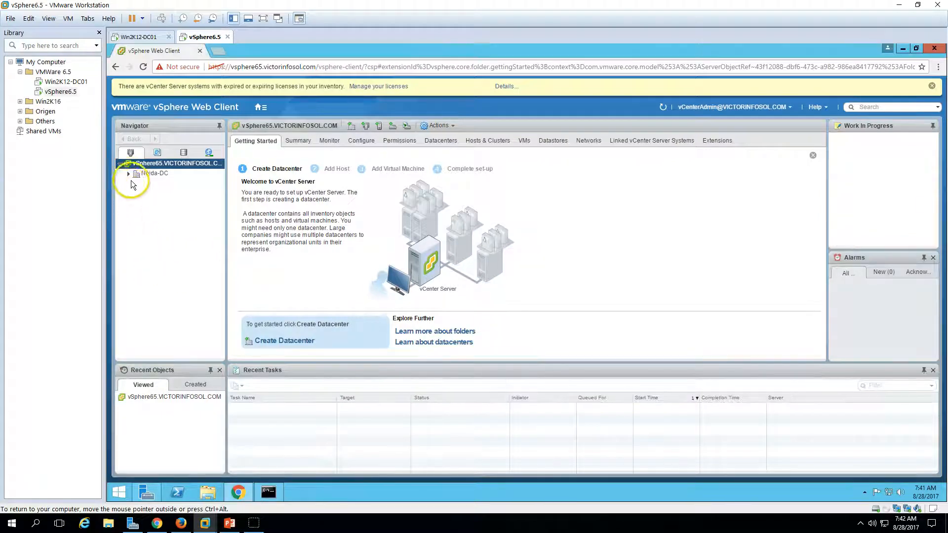
left_click(129, 176)
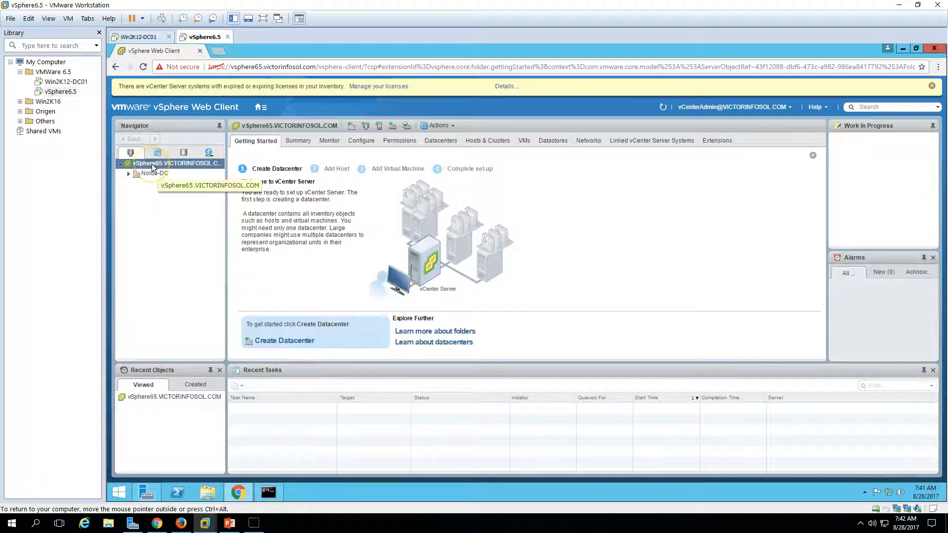
left_click(261, 107)
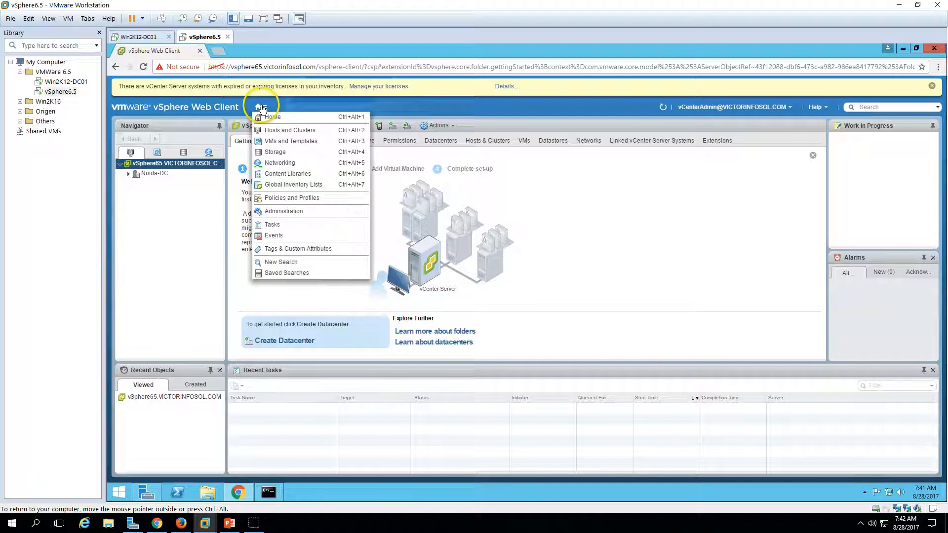
left_click(287, 116)
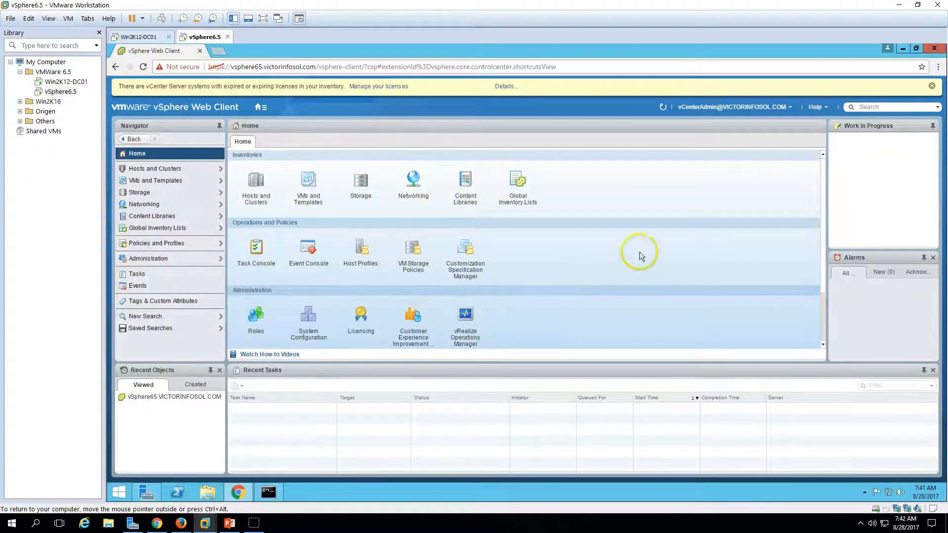
Check the Noida-DC datacenter in the networking inventory, then return to the Home page
left_click(407, 183)
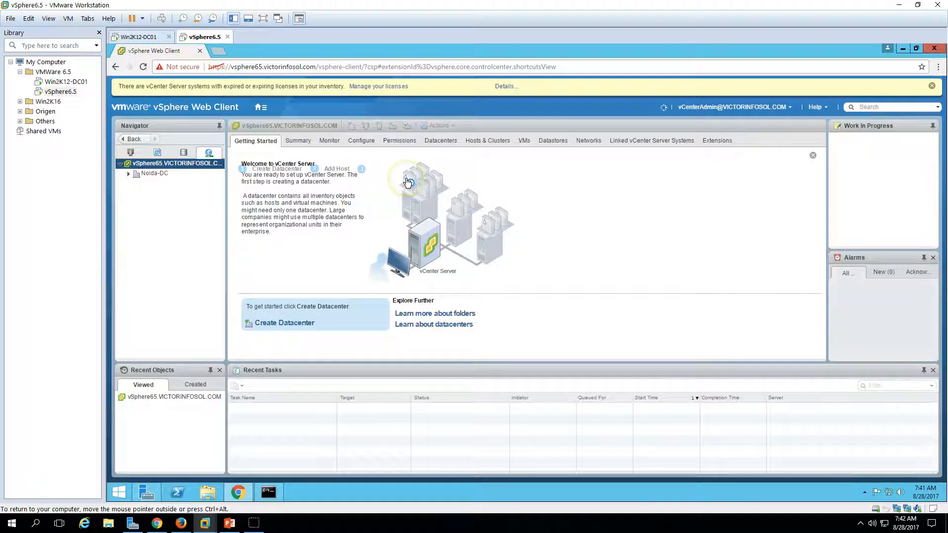
left_click(155, 178)
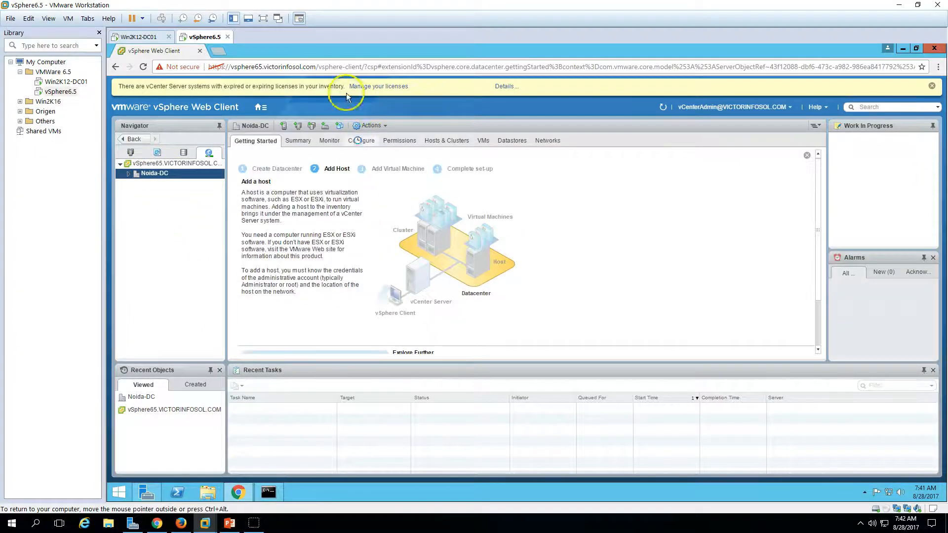
left_click(258, 106)
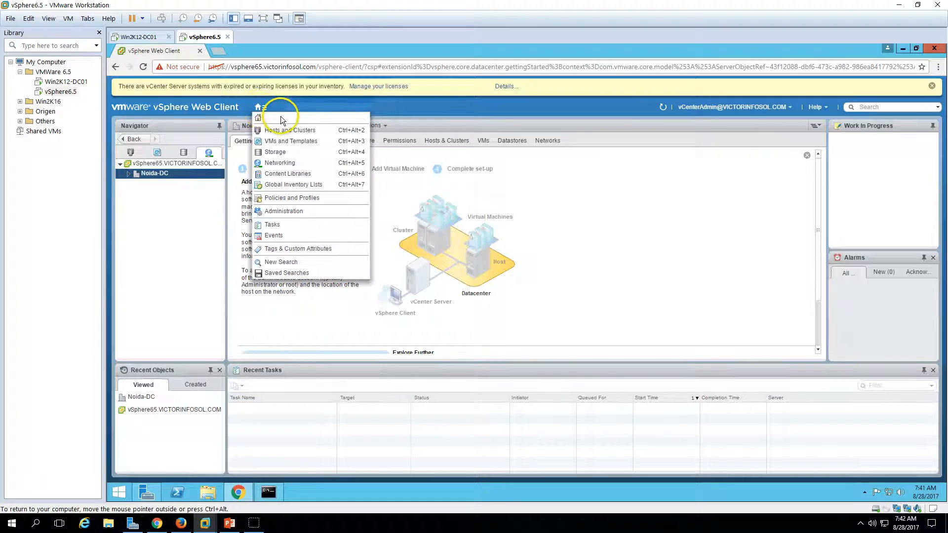
left_click(281, 116)
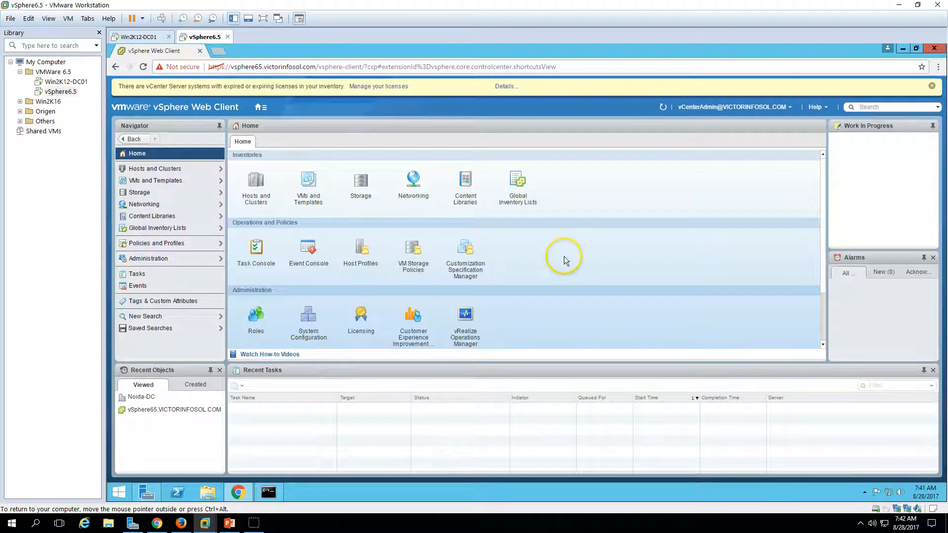
scroll(568, 263, "down", 3)
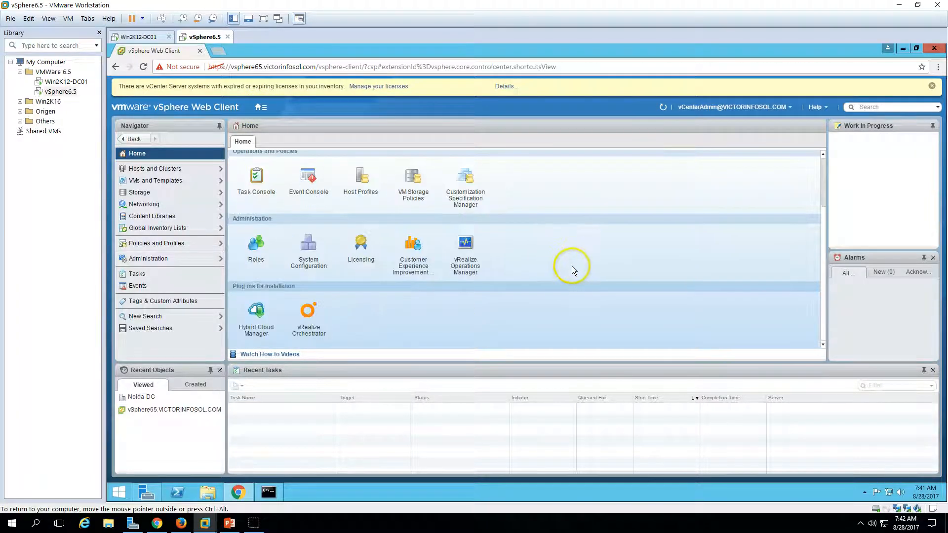
scroll(570, 267, "up", 3)
left_click(255, 315)
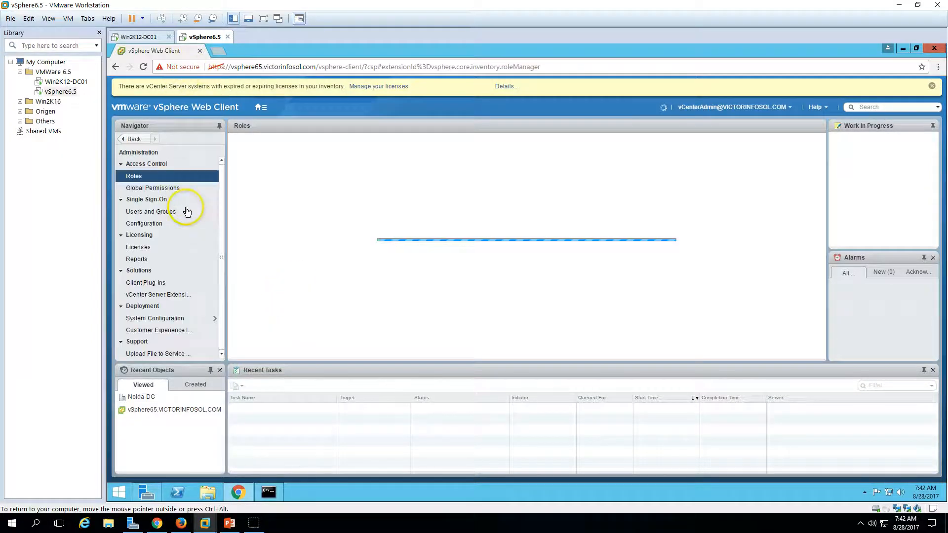
left_click(164, 212)
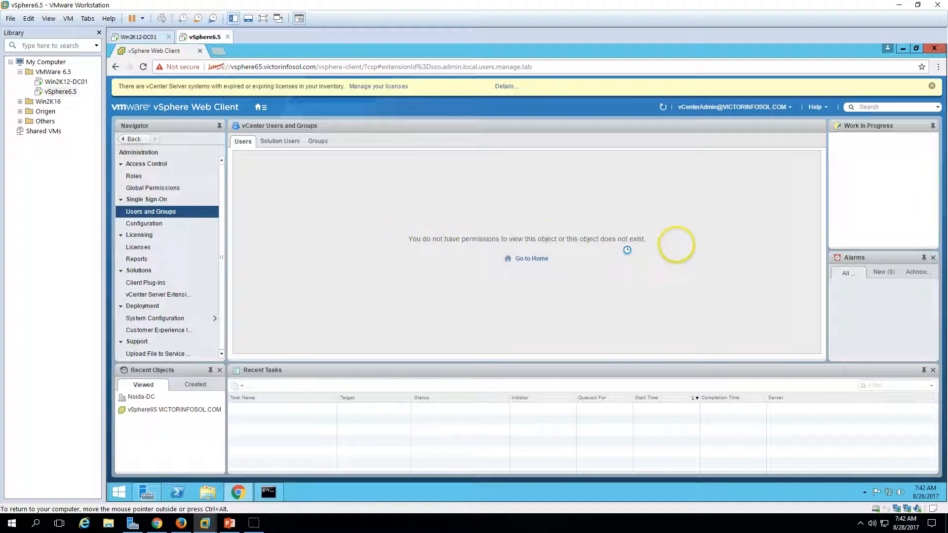
left_click(151, 223)
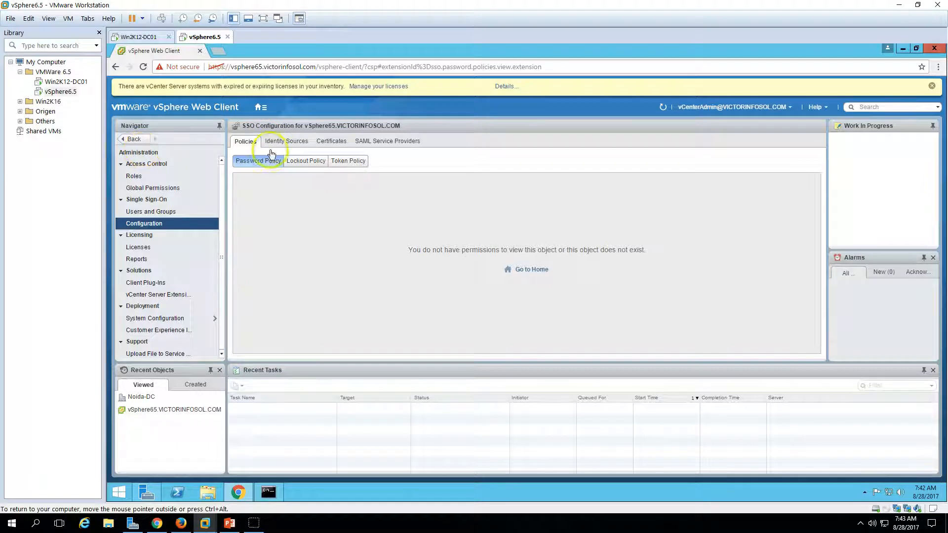
left_click(258, 108)
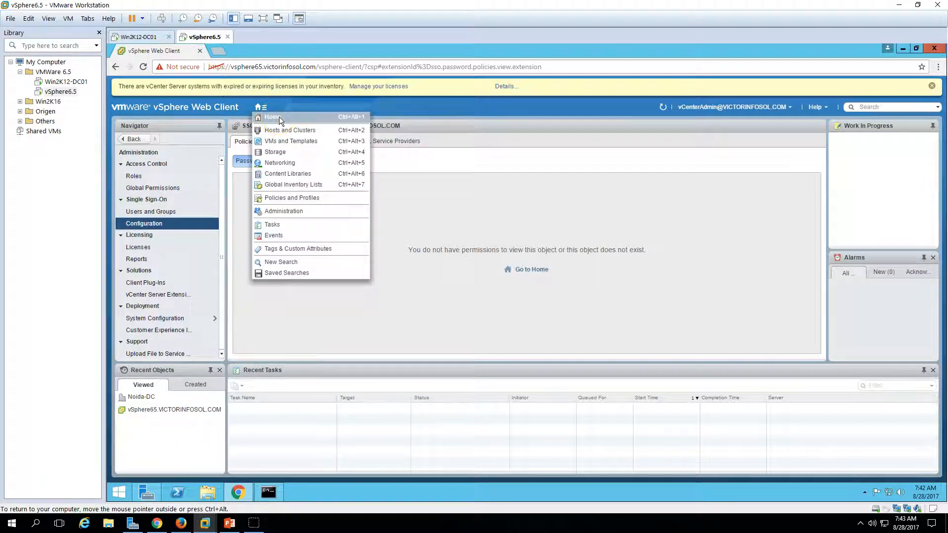
left_click(279, 117)
left_click(261, 108)
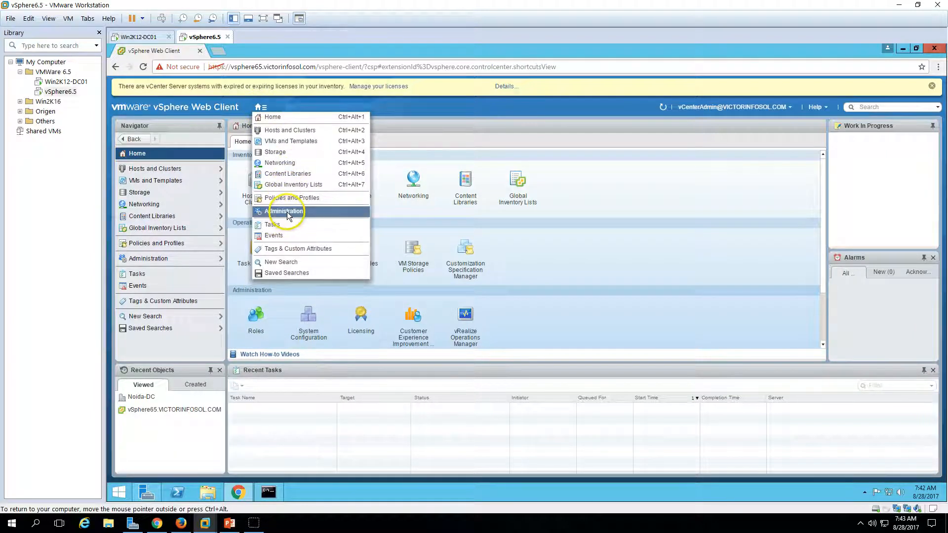
left_click(623, 239)
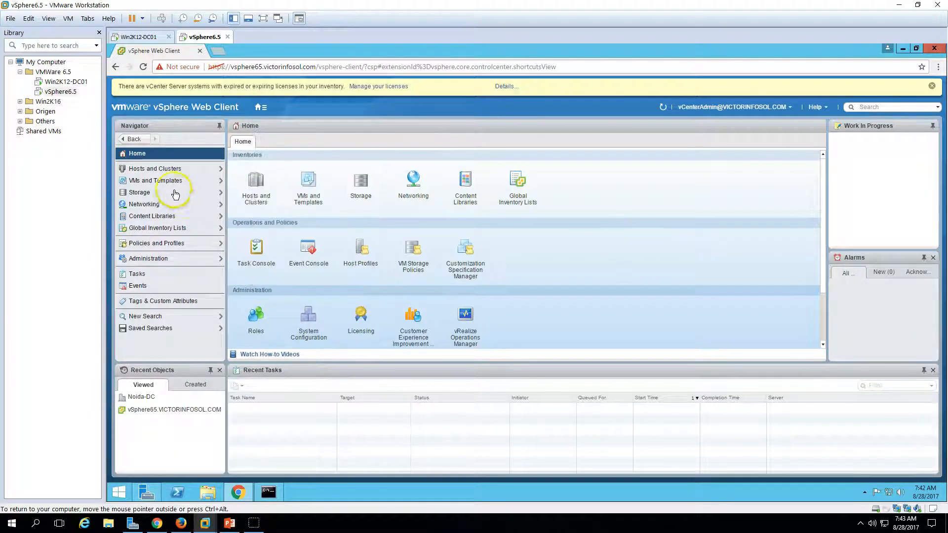
left_click(172, 170)
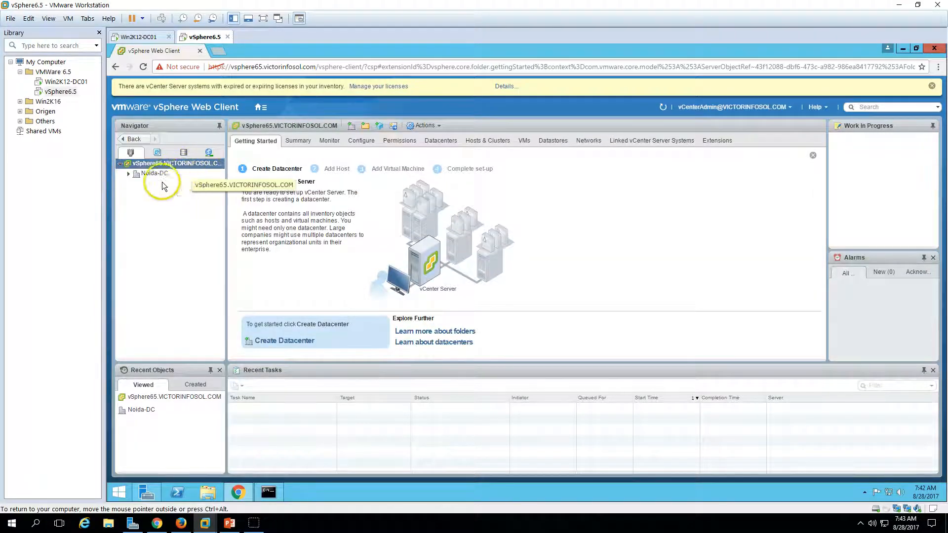
left_click(129, 174)
left_click(159, 168)
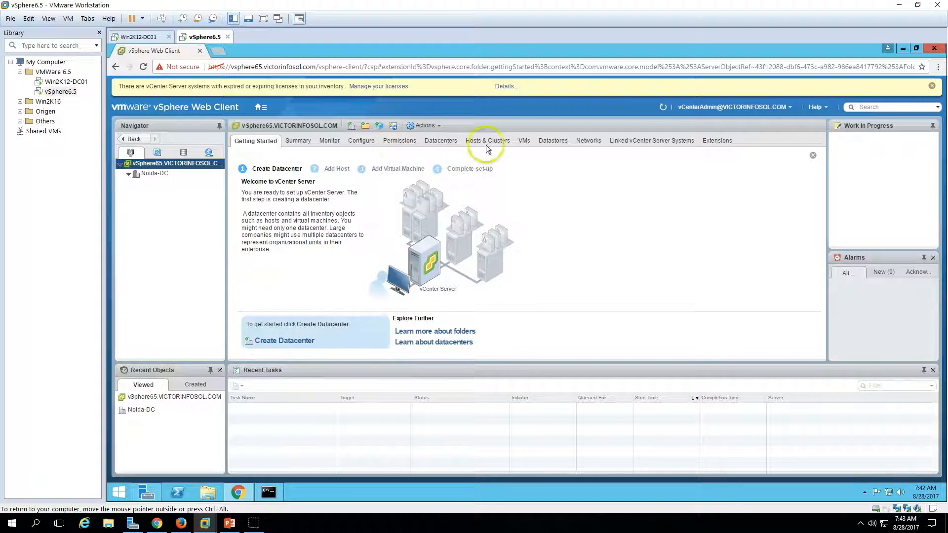
left_click(537, 141)
left_click(596, 141)
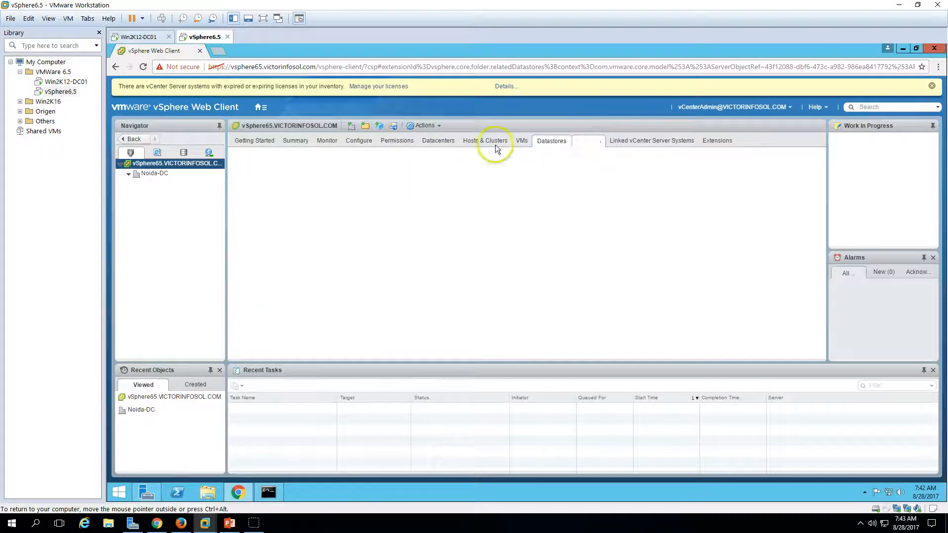
left_click(255, 142)
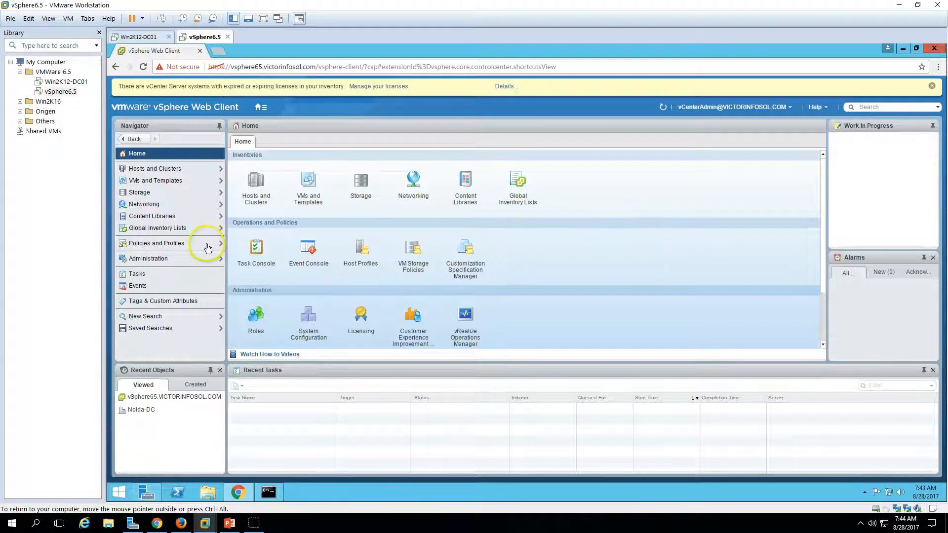
Check in the Roles list which users hold the Administrator role, including the domain vCenter admin
left_click(162, 262)
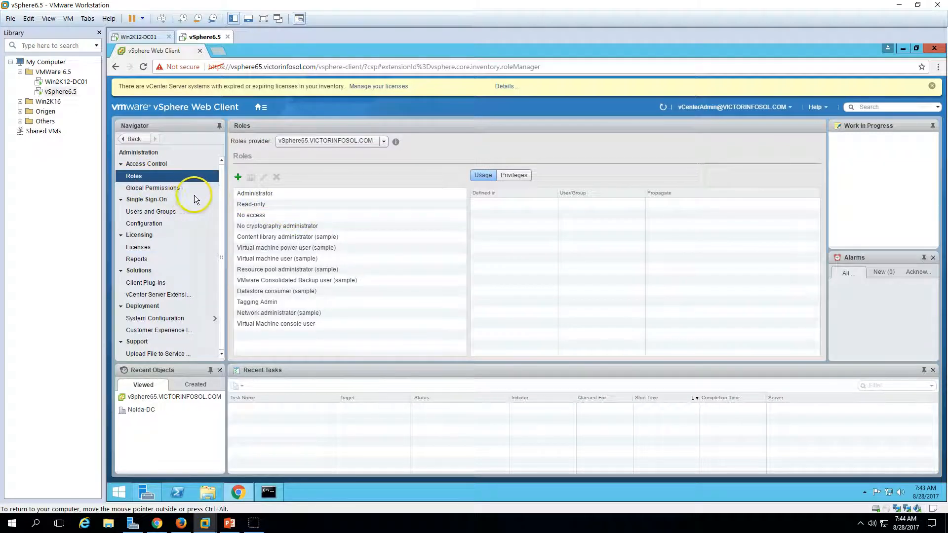
left_click(256, 193)
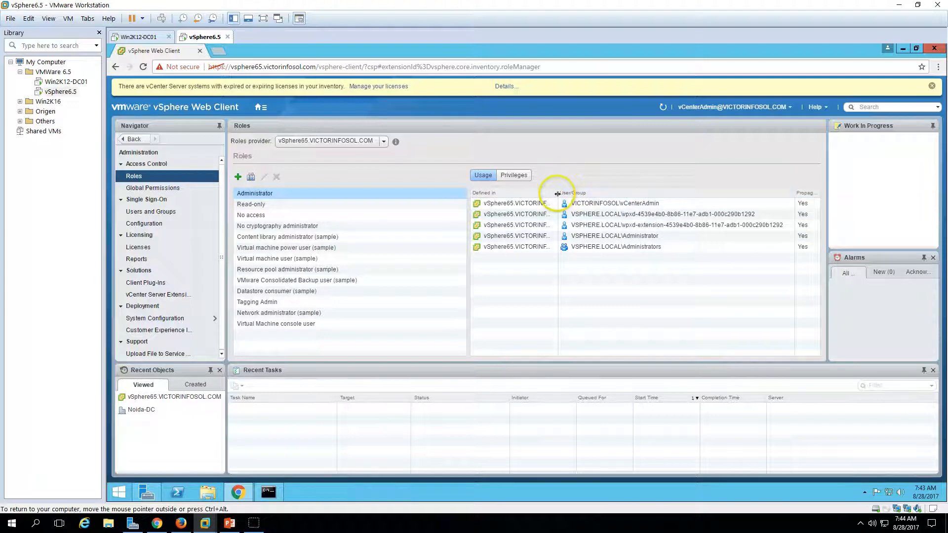
left_click(633, 207)
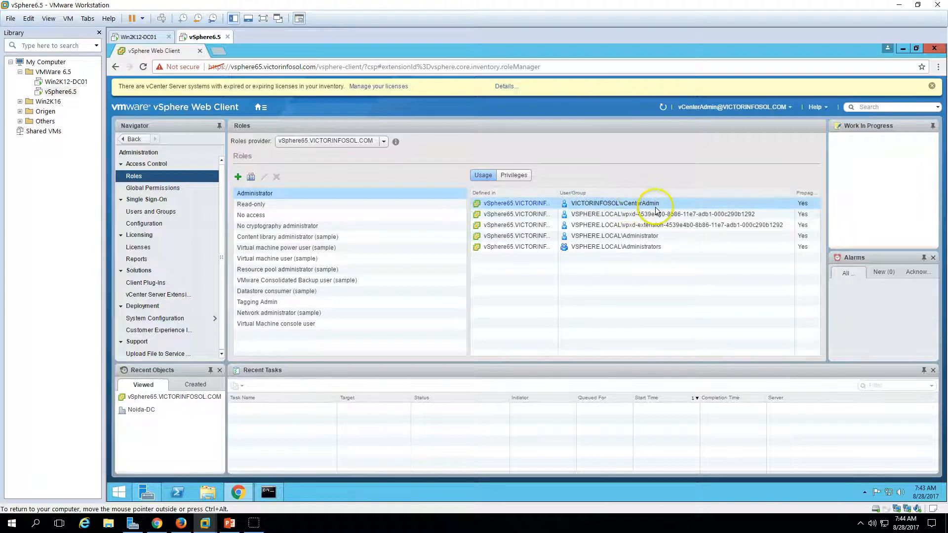
Review the Global Permissions table and its local Administrator entry
left_click(158, 188)
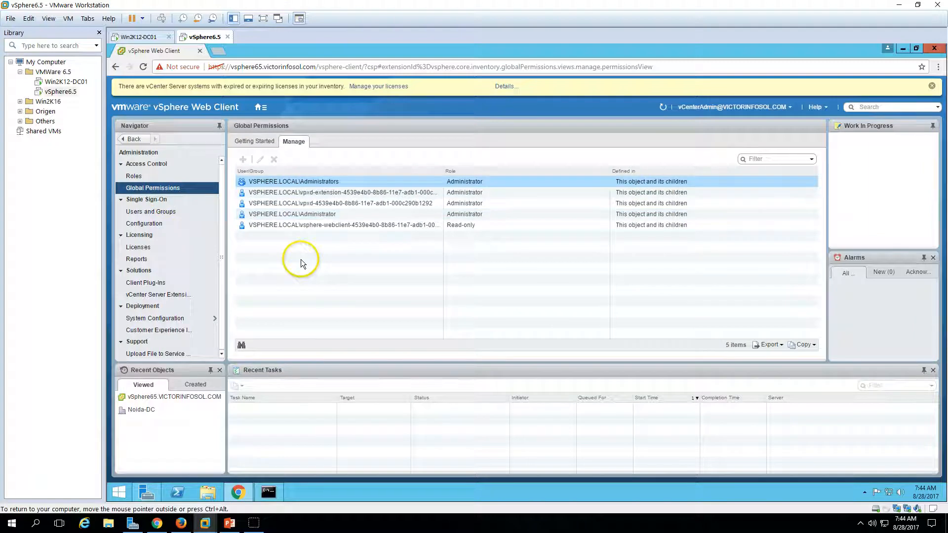
left_click(269, 141)
left_click(285, 141)
left_click(259, 143)
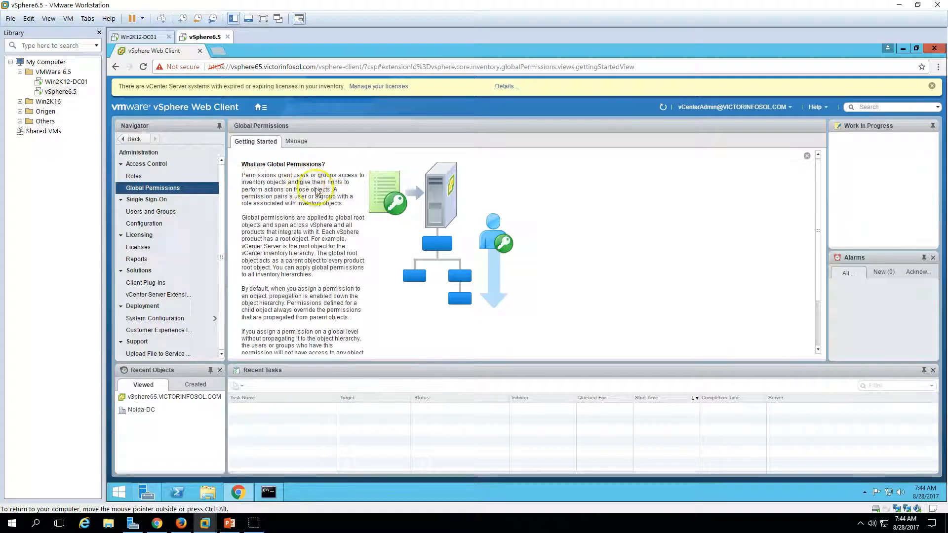
left_click(296, 141)
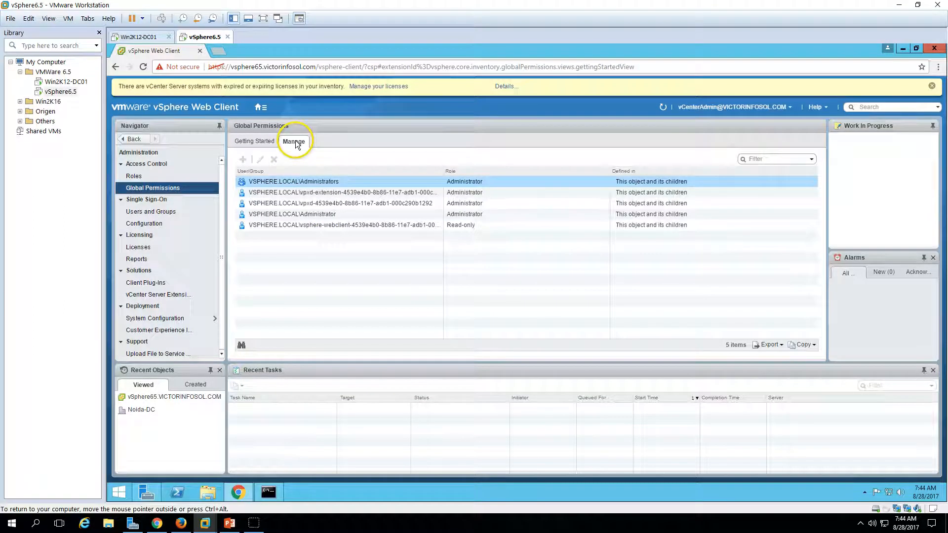
left_click(324, 254)
left_click(317, 215)
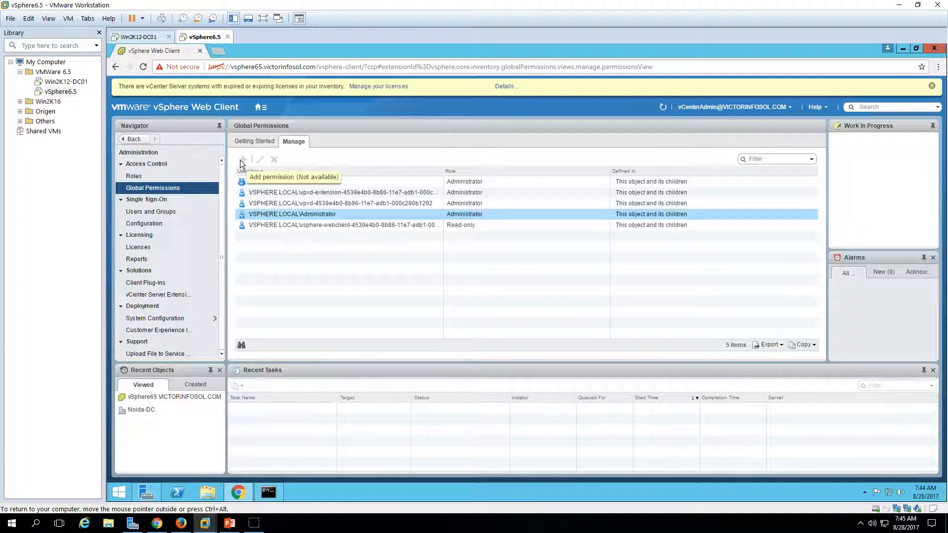
left_click(421, 268)
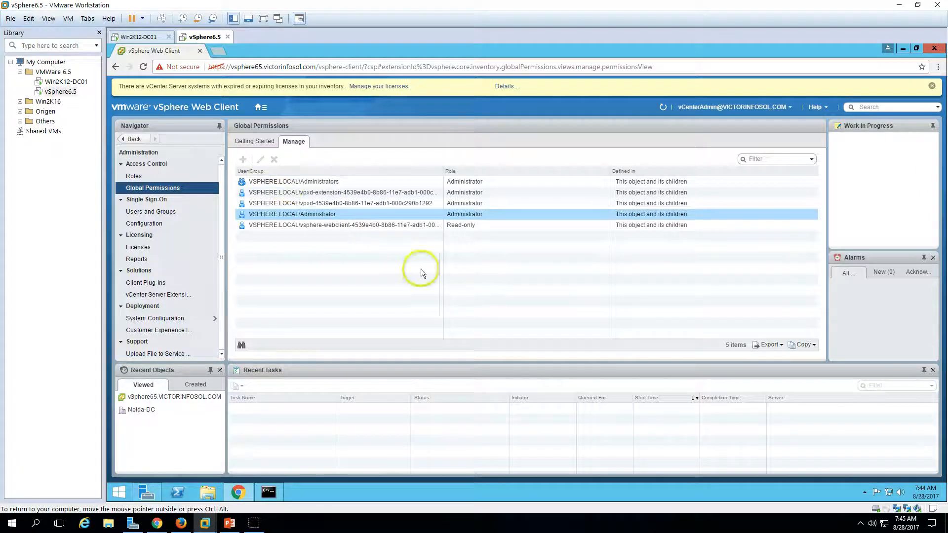
left_click(787, 107)
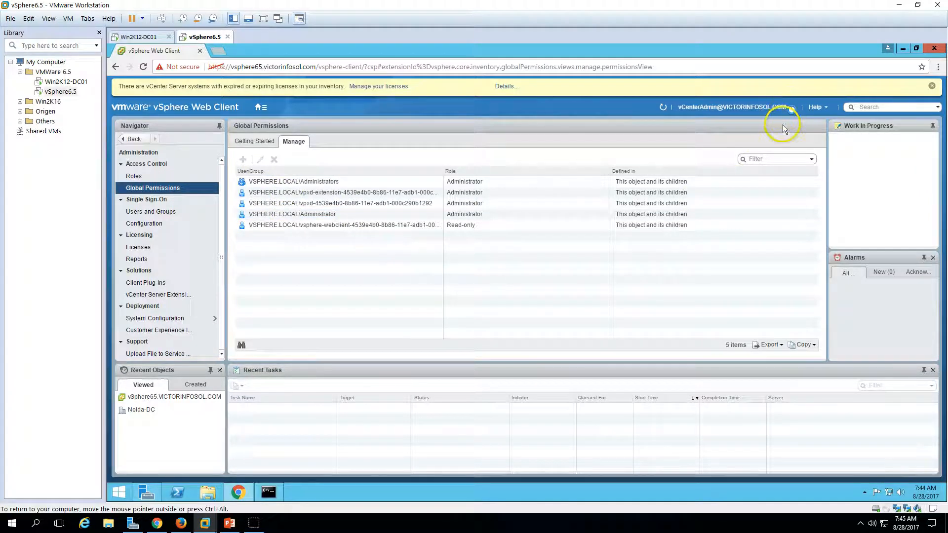
Log out and sign back in as the built-in SSO Administrator account with its password
left_click(715, 163)
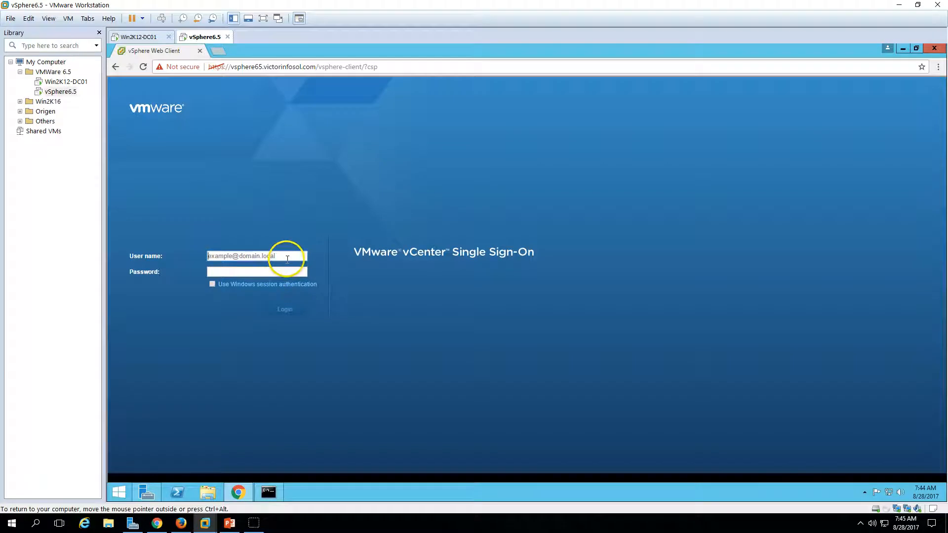
type("Administrator@vsphere.loca")
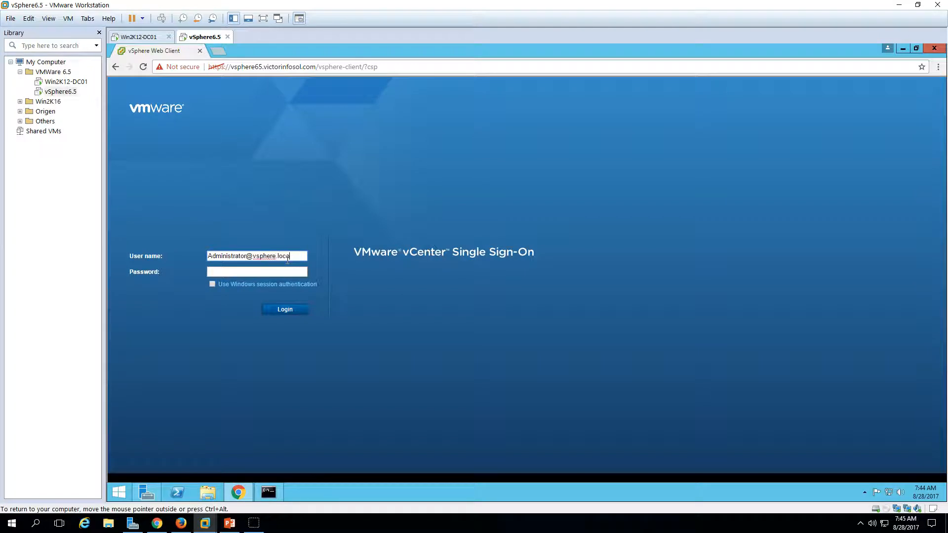
type("l")
key("Tab")
key("Return")
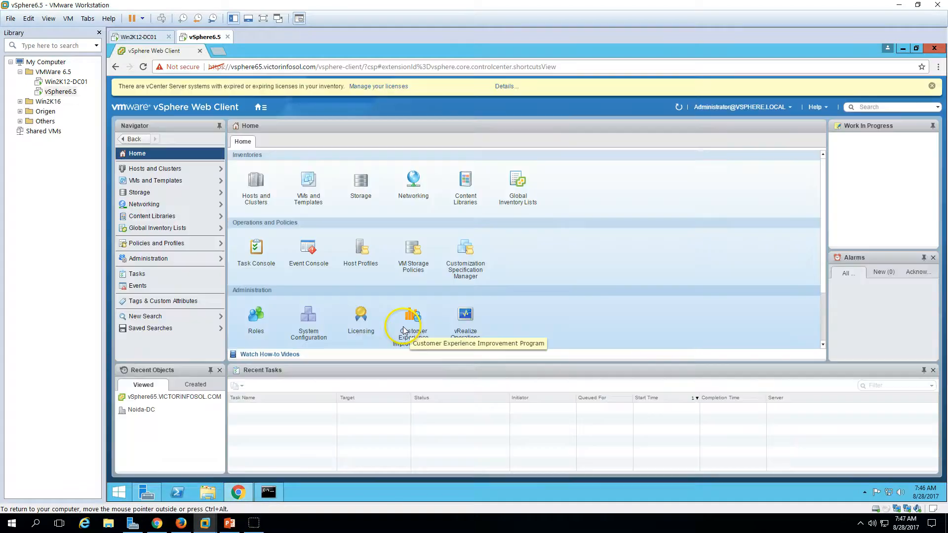
Go to Administration and show the Global Permissions list
left_click(175, 262)
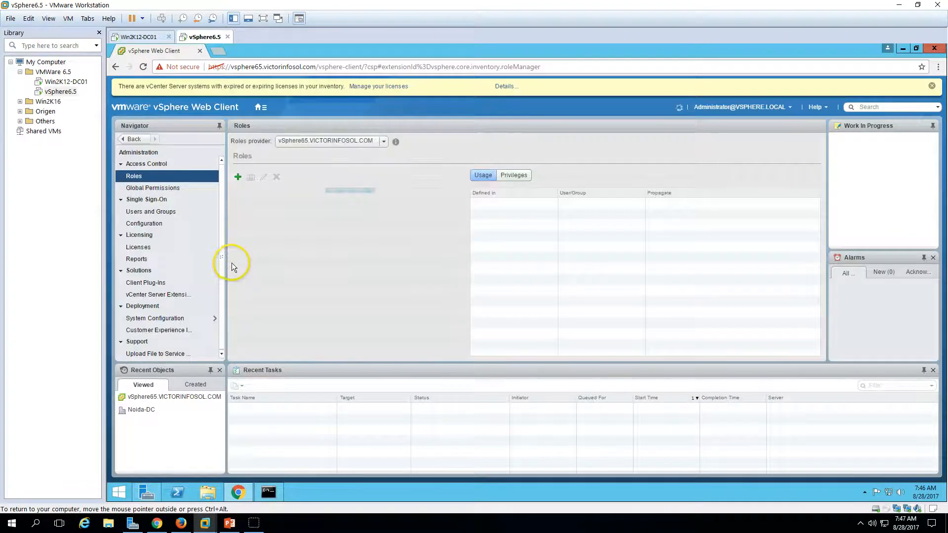
left_click(177, 190)
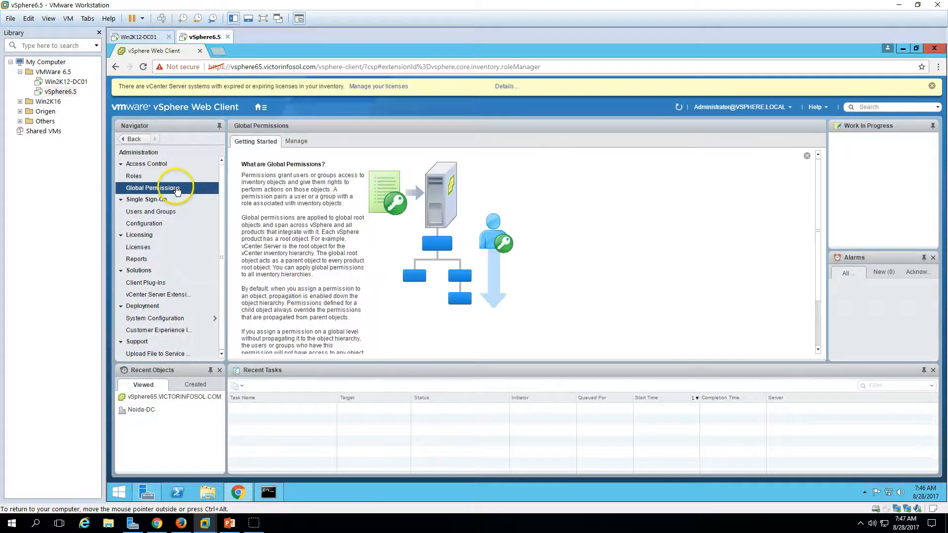
left_click(299, 146)
Add a global permission giving VICTORINFOSOL.COM\vCenterAdmin the Administrator role, and check the new entry
left_click(243, 159)
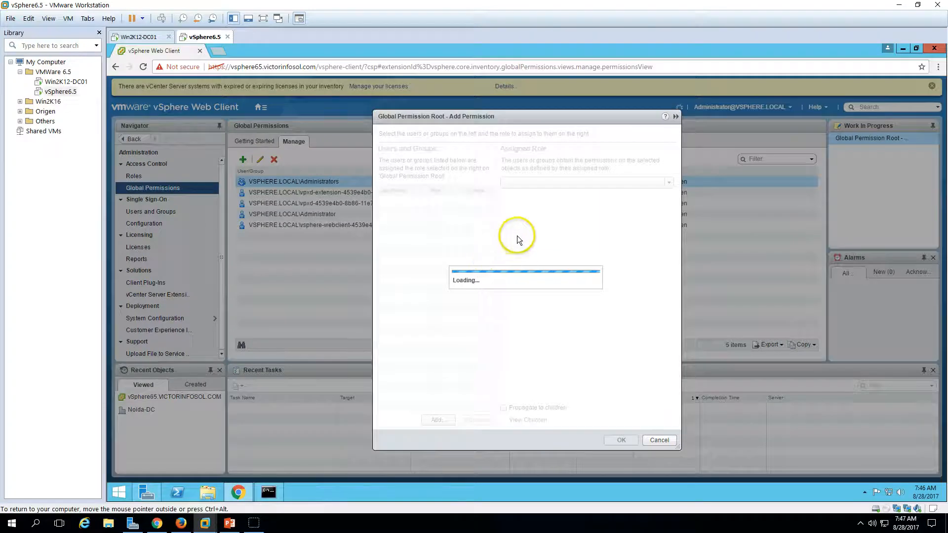
left_click(437, 420)
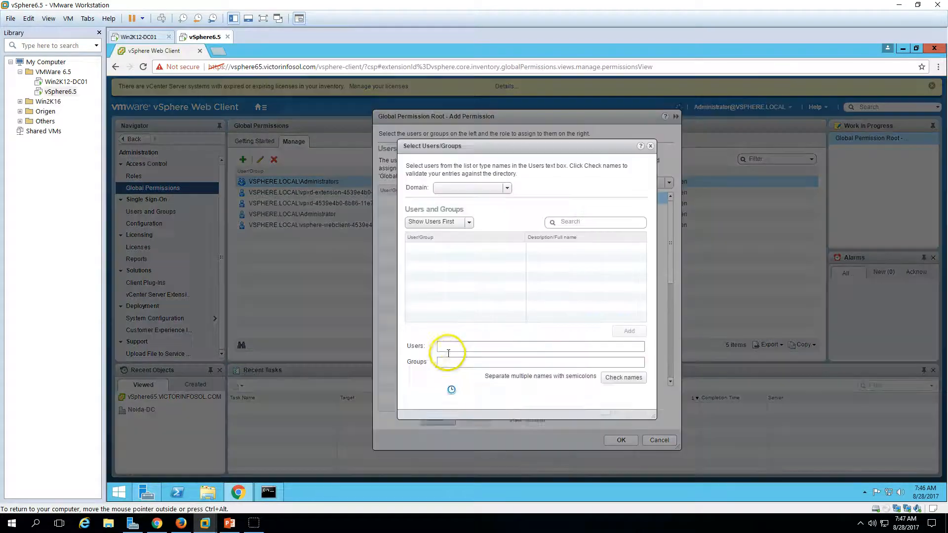
left_click(497, 188)
left_click(483, 221)
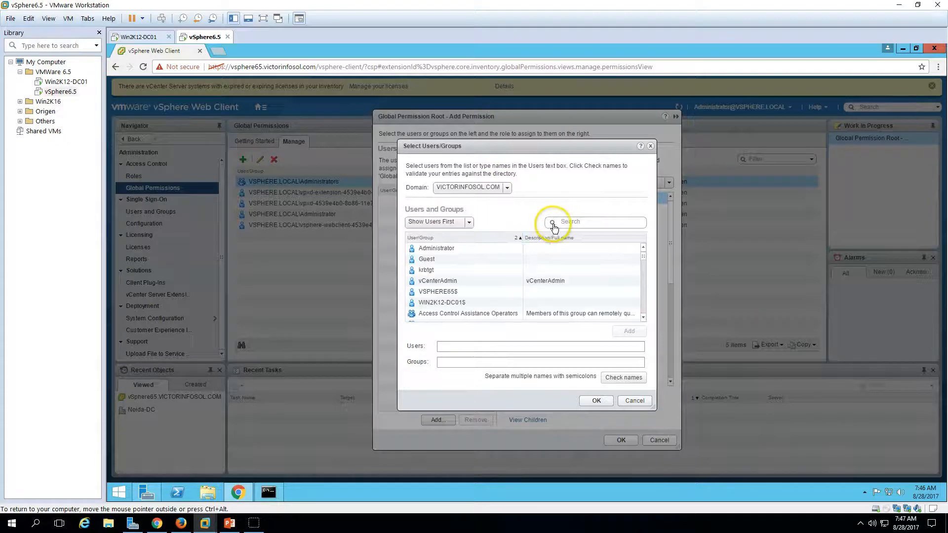
left_click(469, 280)
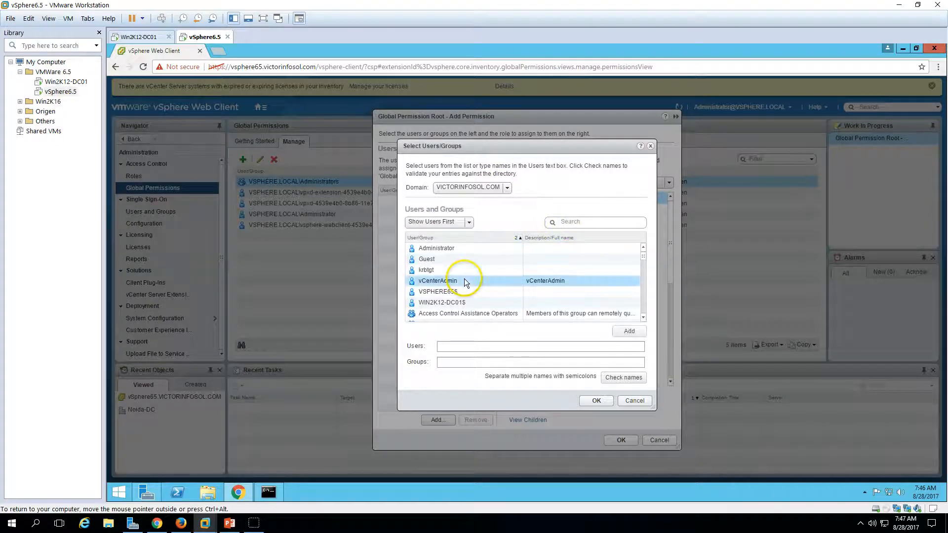
left_click(632, 329)
left_click(596, 400)
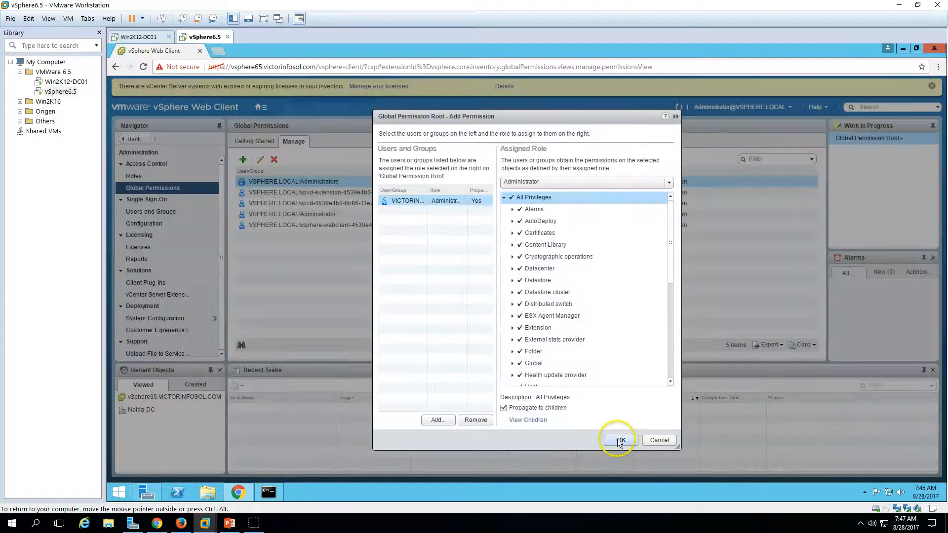
left_click(618, 440)
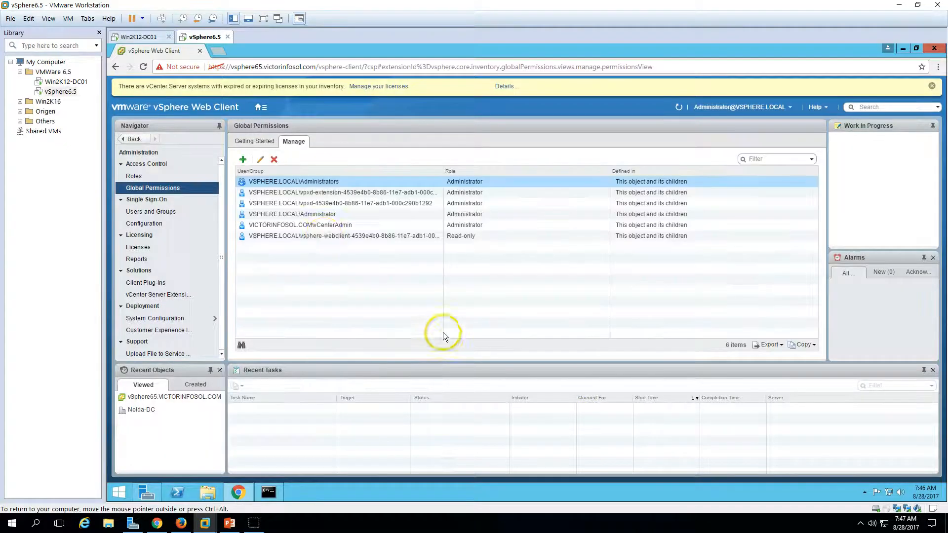
left_click(344, 226)
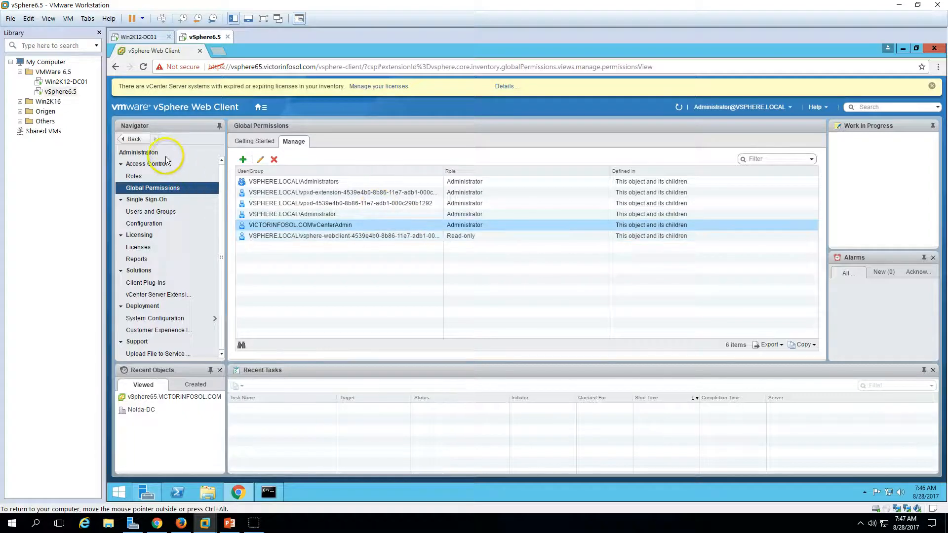
Log out, sign back in as the domain admin via Windows session authentication, and open Administration
left_click(782, 107)
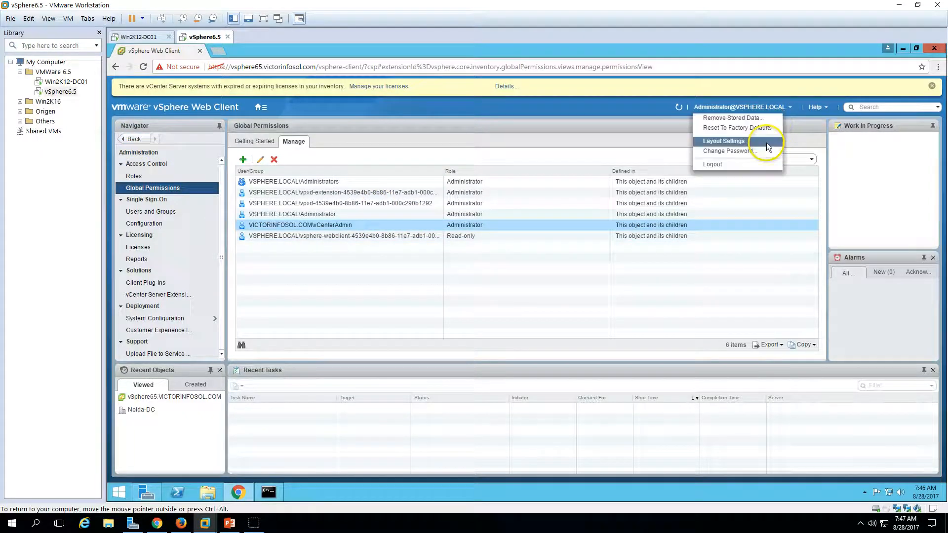
left_click(741, 166)
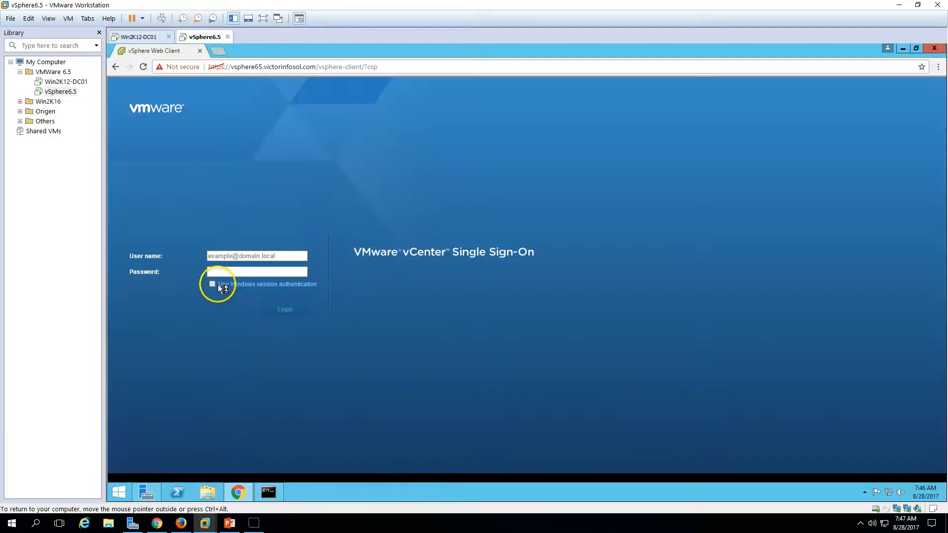
left_click(218, 284)
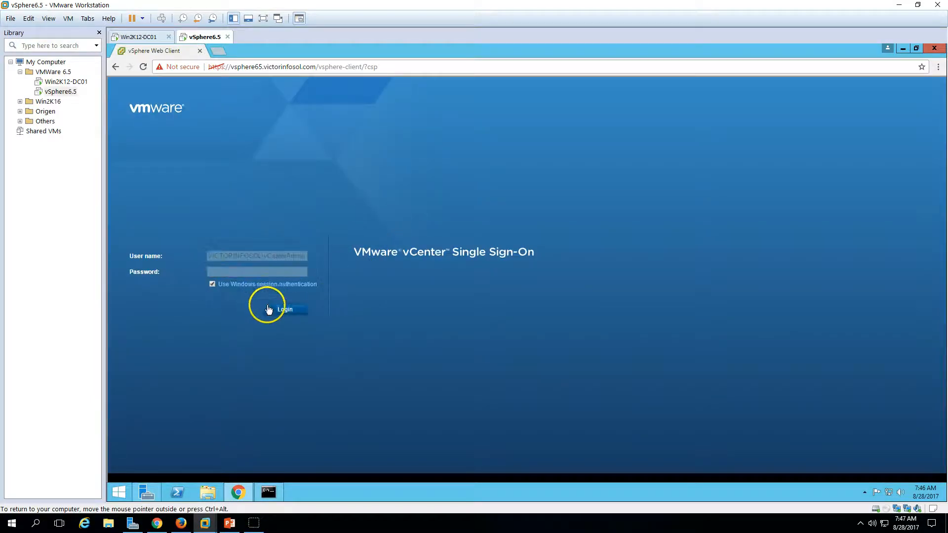
left_click(288, 310)
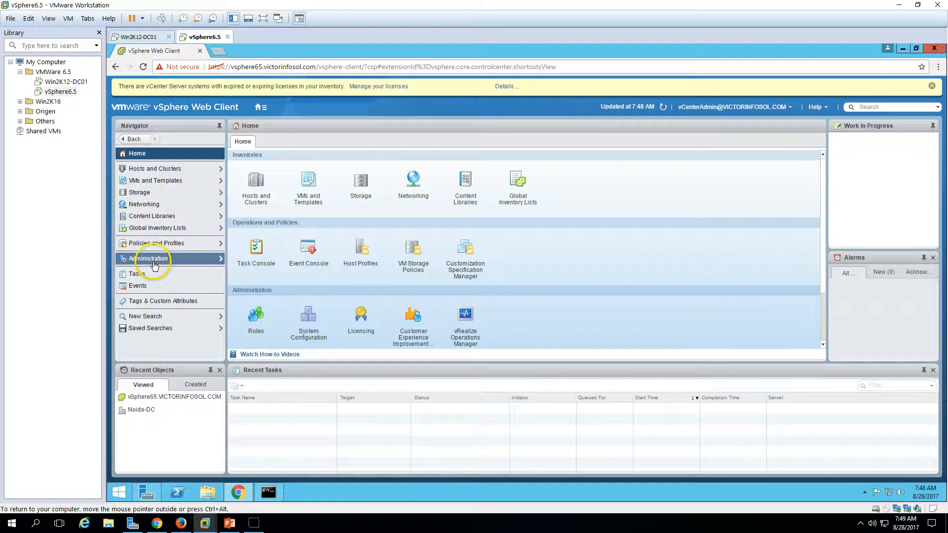
left_click(155, 261)
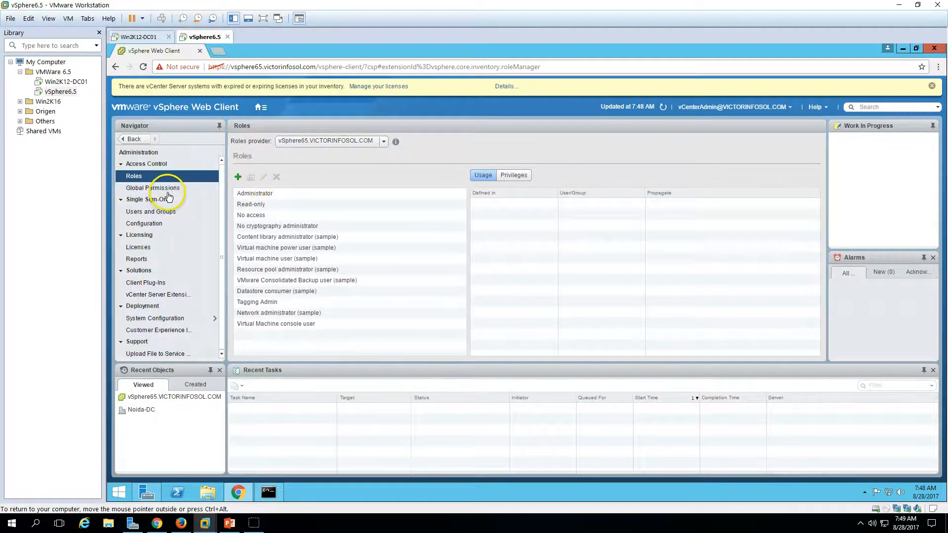
Confirm vCenterAdmin's Administrator entry in the Global Permissions list
left_click(169, 189)
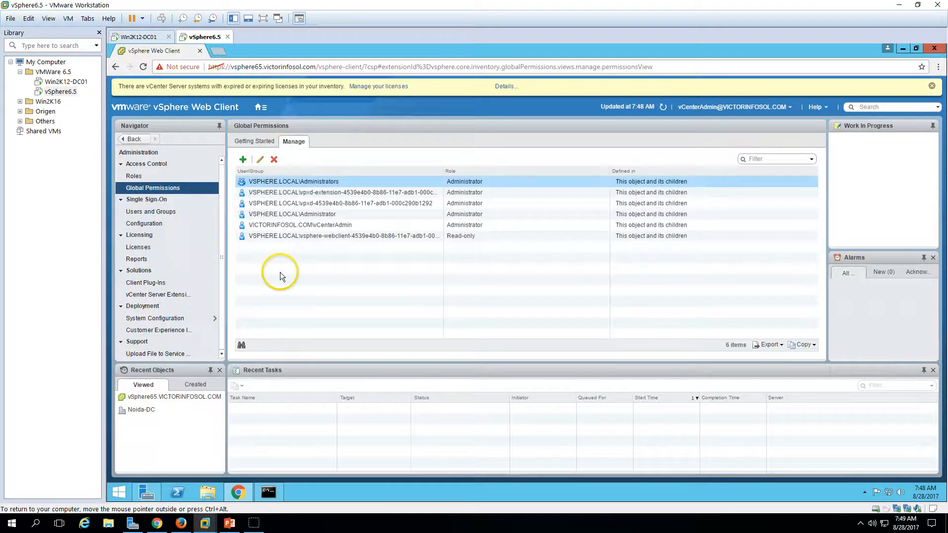
left_click(316, 226)
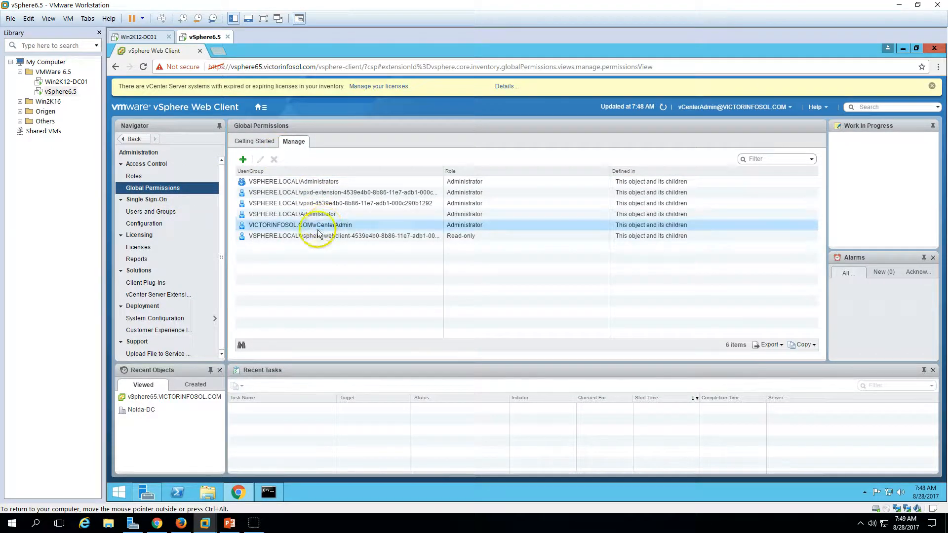
left_click(257, 141)
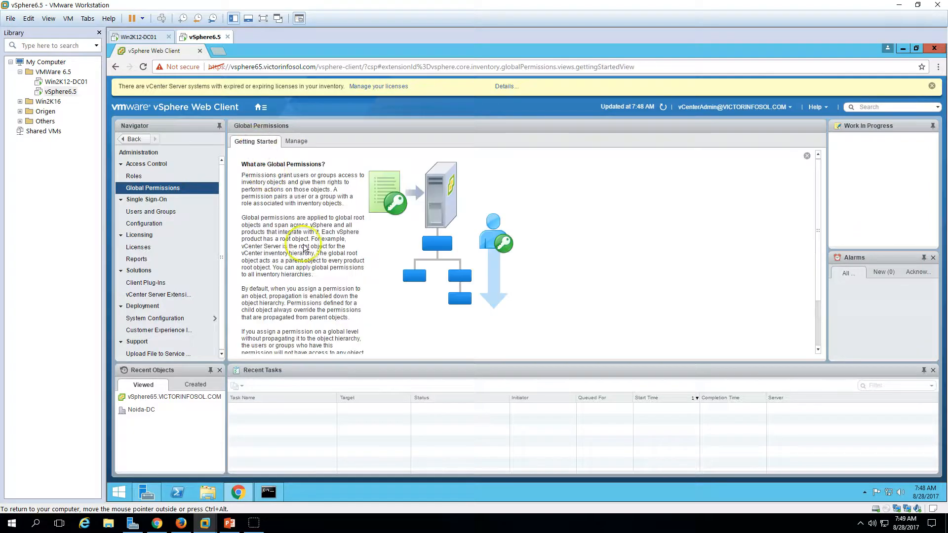
Return to the PowerPoint slide show and advance two slides
left_click(229, 523)
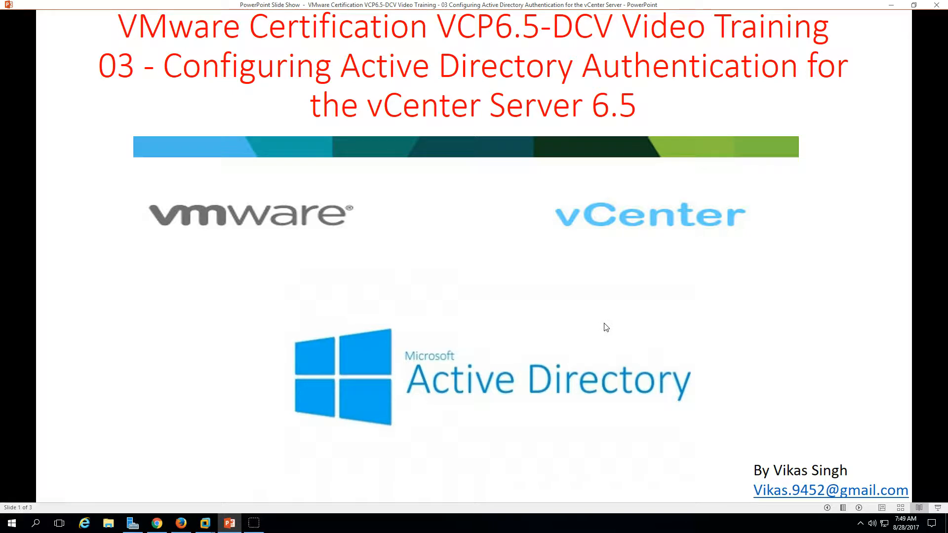
left_click(859, 507)
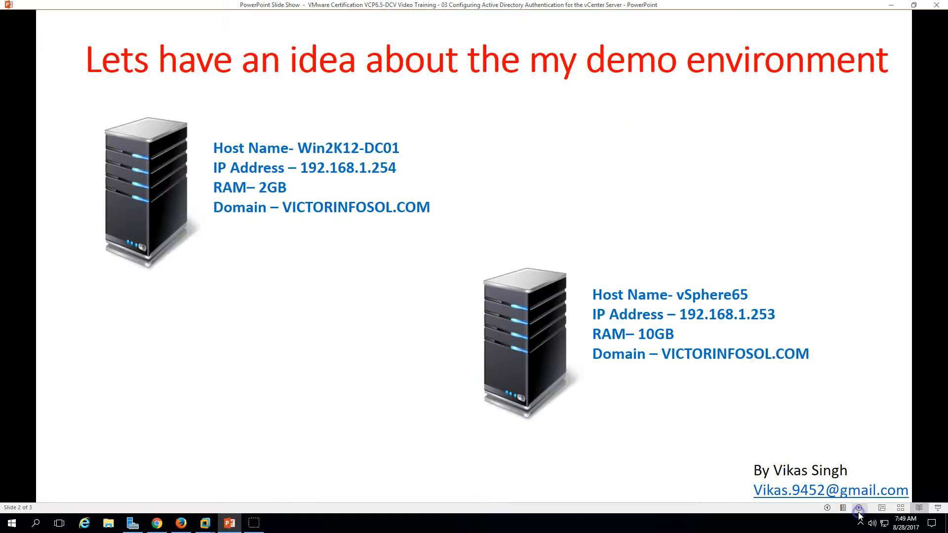
left_click(859, 508)
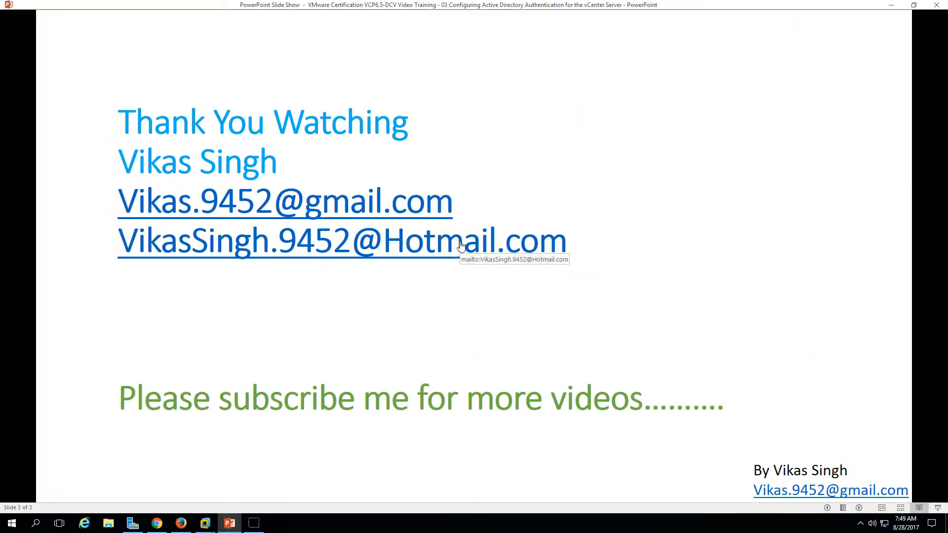